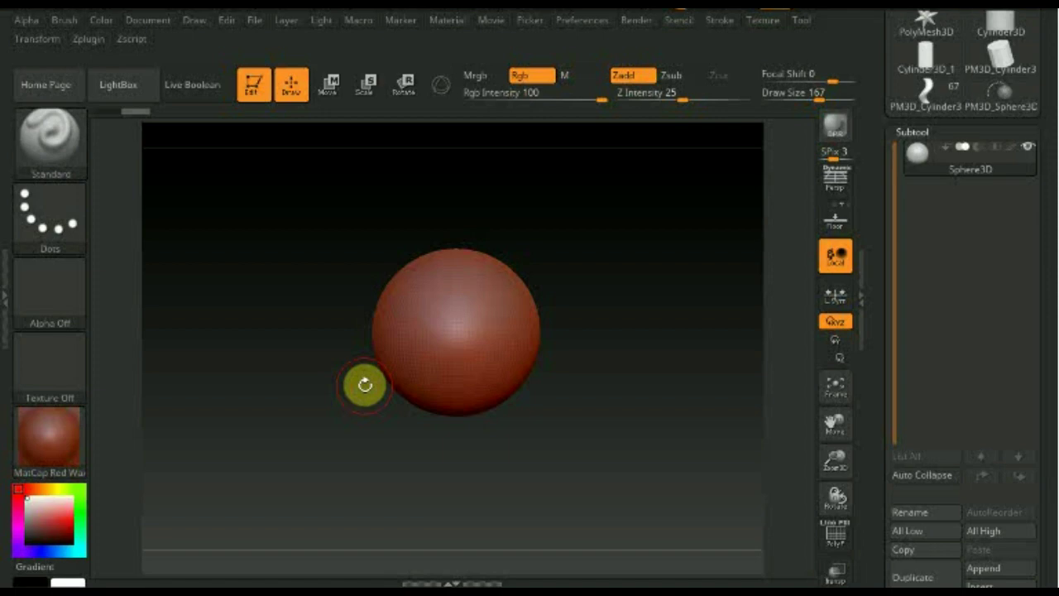
# Step: Swap the Sphere3D on the canvas for a Cylinder3D primitive from the Tool library
pyautogui.moveTo(365, 385); pyautogui.dragTo(792, 175)
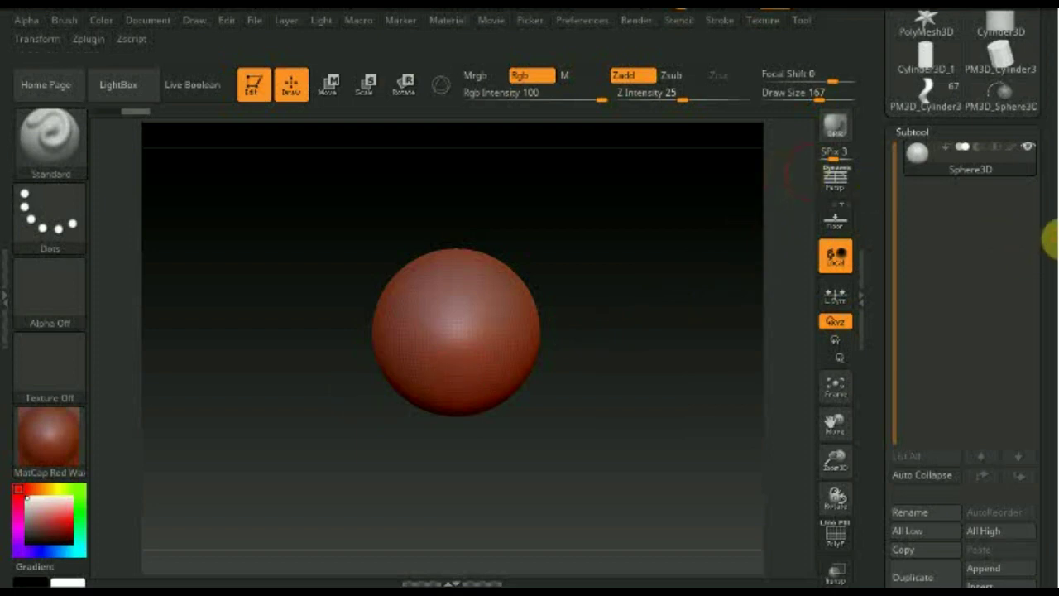
pyautogui.moveTo(1051, 219); pyautogui.dragTo(1044, 276)
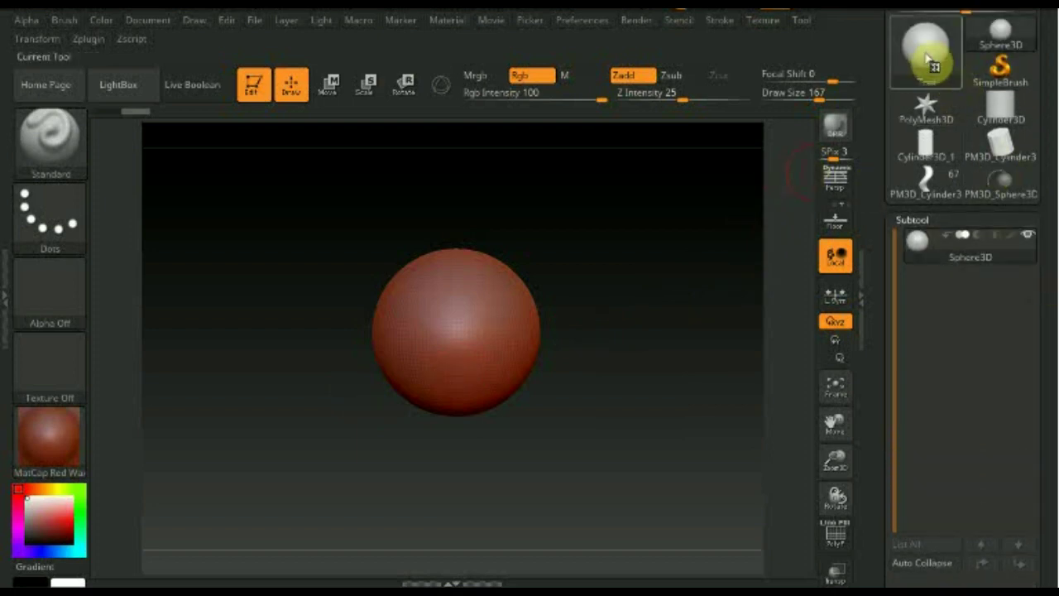
pyautogui.click(927, 56)
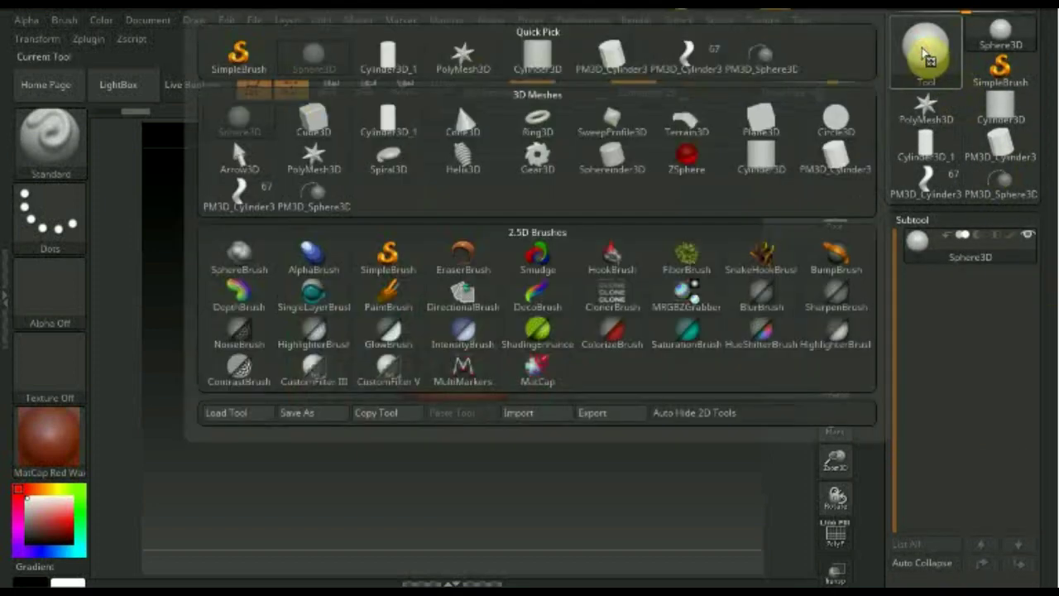
pyautogui.click(547, 58)
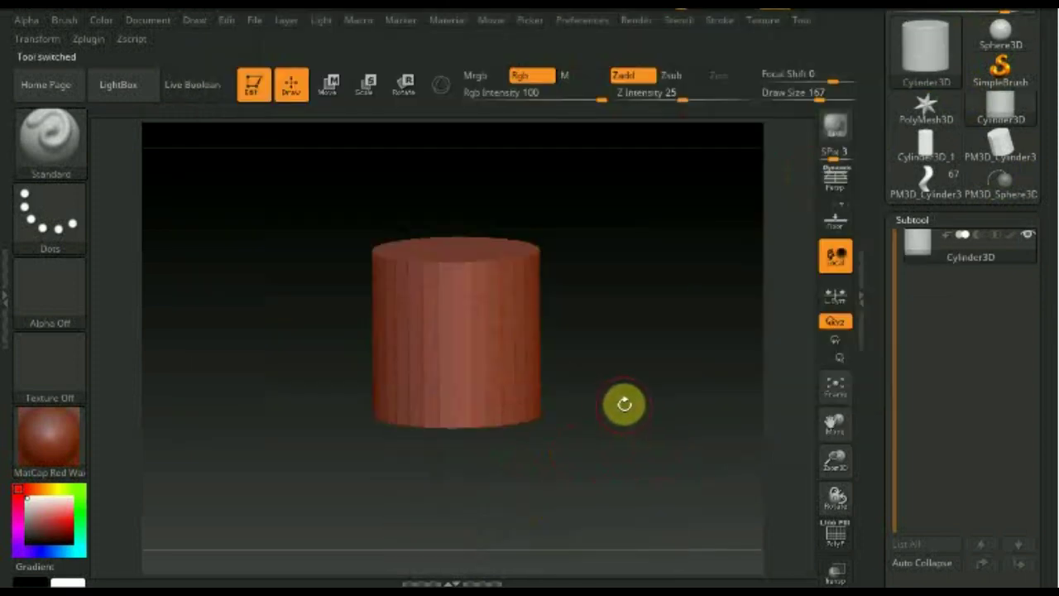
pyautogui.moveTo(1049, 517); pyautogui.dragTo(1048, 359)
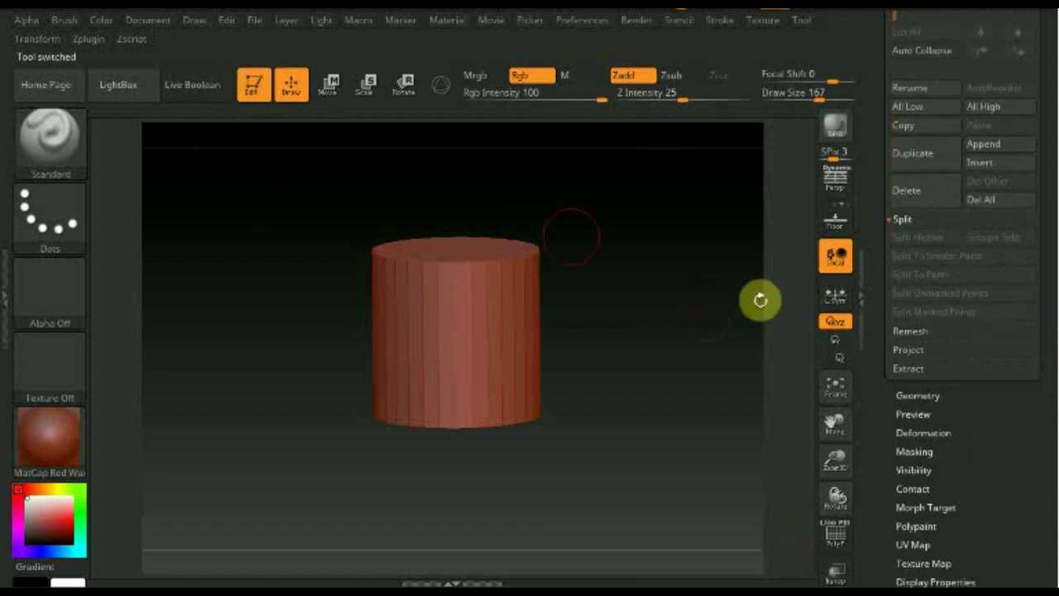
# Step: In Initialize, set HDivide to 9 and VDivide to 24, and turn on PolyF wireframe
pyautogui.moveTo(1047, 431)
pyautogui.mouseDown()
pyautogui.moveTo(1043, 307)
pyautogui.moveTo(1046, 327)
pyautogui.mouseUp()
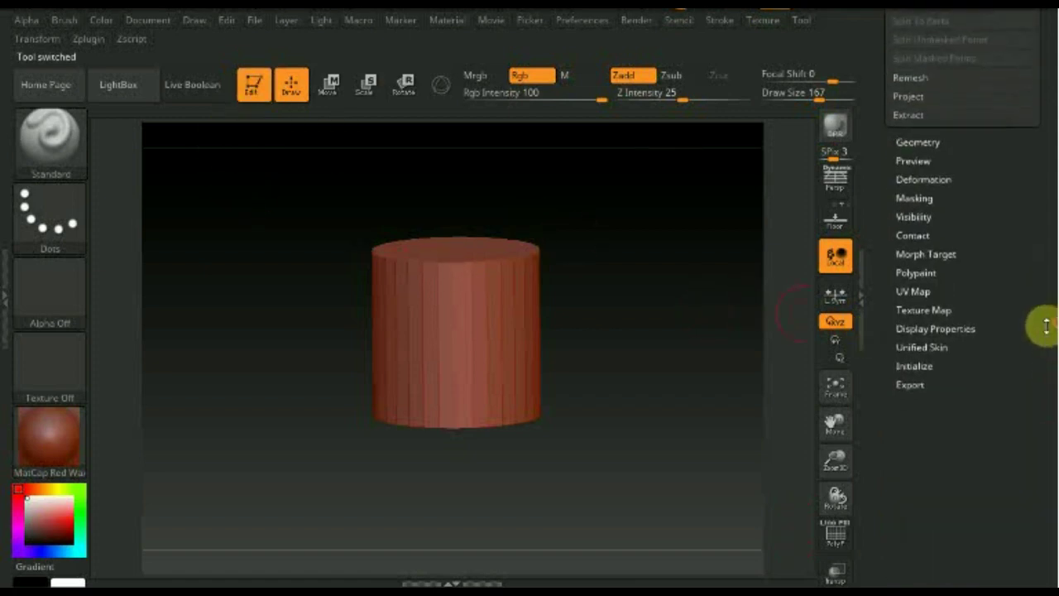
pyautogui.click(920, 368)
pyautogui.moveTo(1012, 502)
pyautogui.mouseDown()
pyautogui.moveTo(1010, 468)
pyautogui.moveTo(944, 385)
pyautogui.mouseUp()
pyautogui.moveTo(911, 348); pyautogui.dragTo(898, 349)
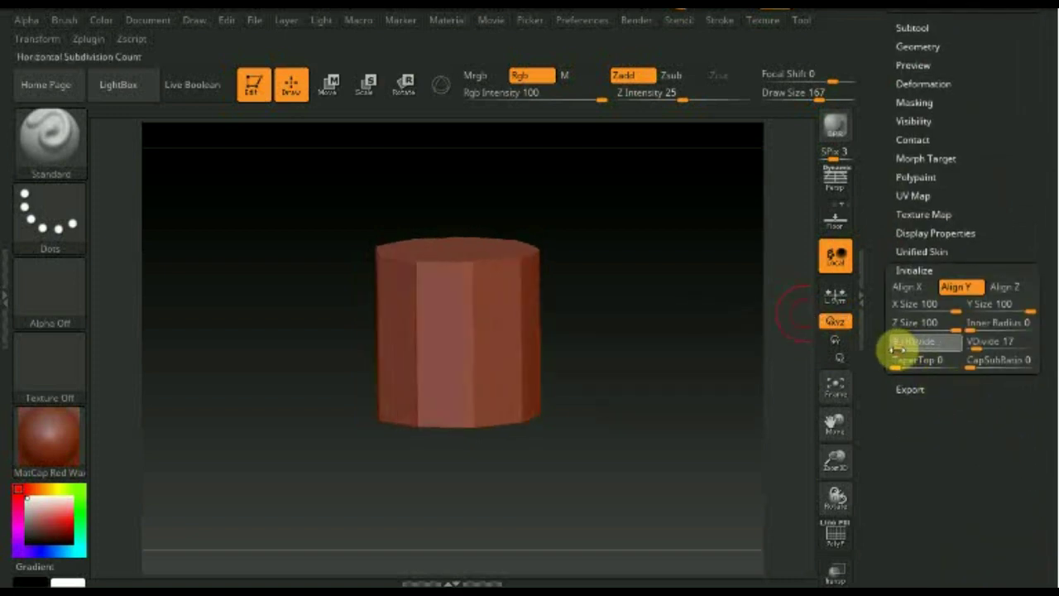
pyautogui.scroll(1, 896, 350)
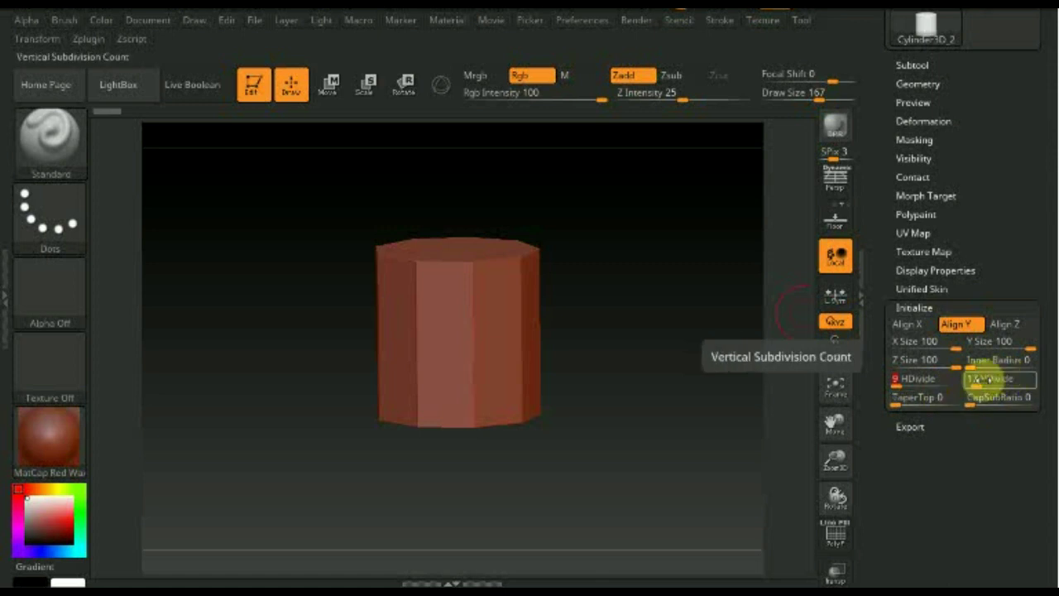
pyautogui.click(836, 535)
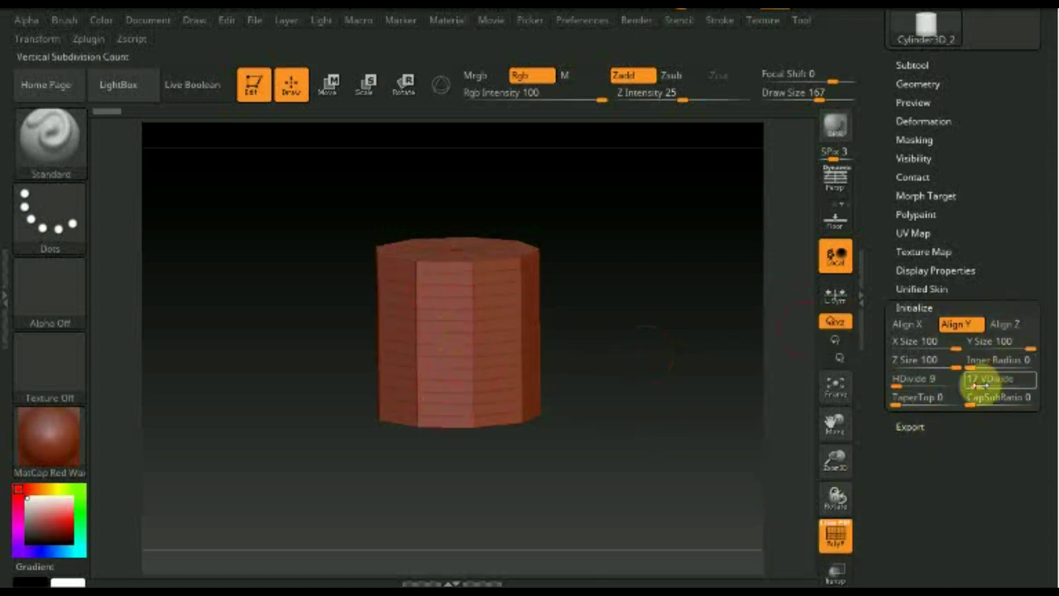
pyautogui.moveTo(979, 383); pyautogui.dragTo(977, 385)
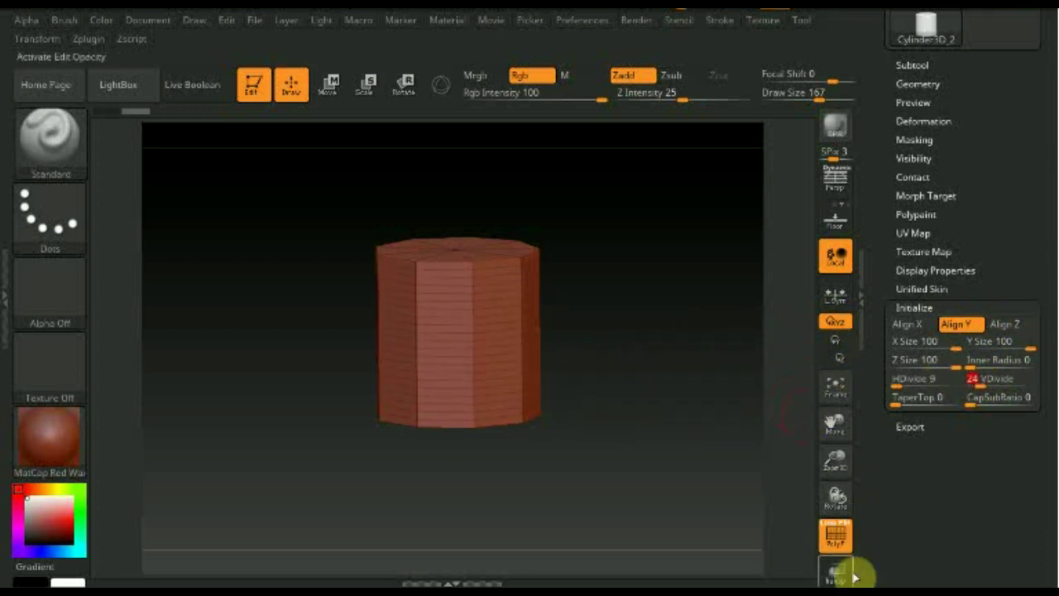
# Step: Turn on local symmetry for the cylinder
pyautogui.moveTo(1046, 364)
pyautogui.mouseDown()
pyautogui.moveTo(1047, 407)
pyautogui.moveTo(1044, 353)
pyautogui.mouseUp()
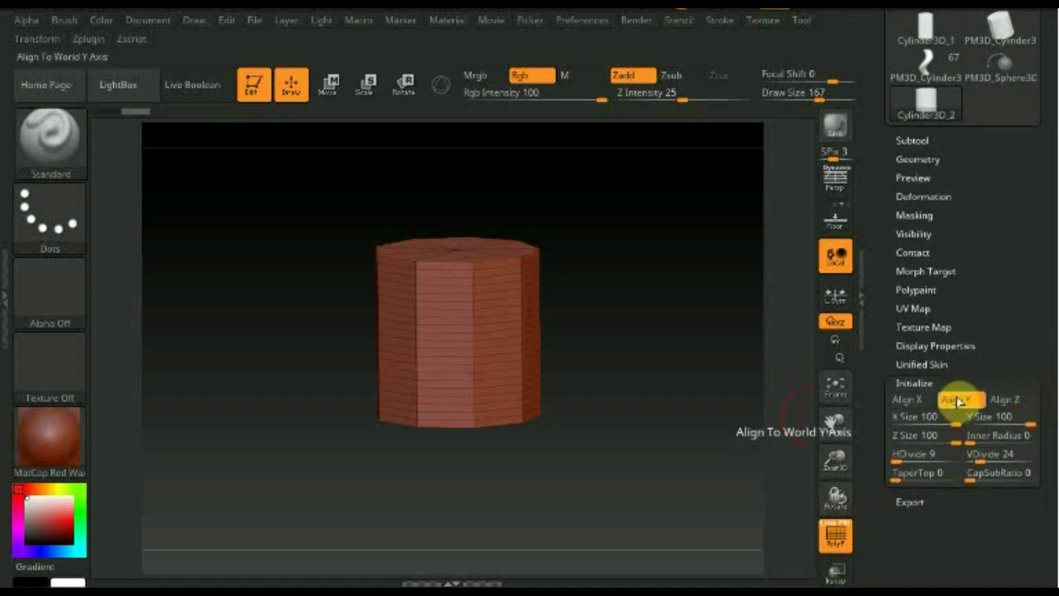
pyautogui.moveTo(1036, 310)
pyautogui.mouseDown()
pyautogui.moveTo(1036, 403)
pyautogui.moveTo(908, 309)
pyautogui.mouseUp()
pyautogui.click(836, 295)
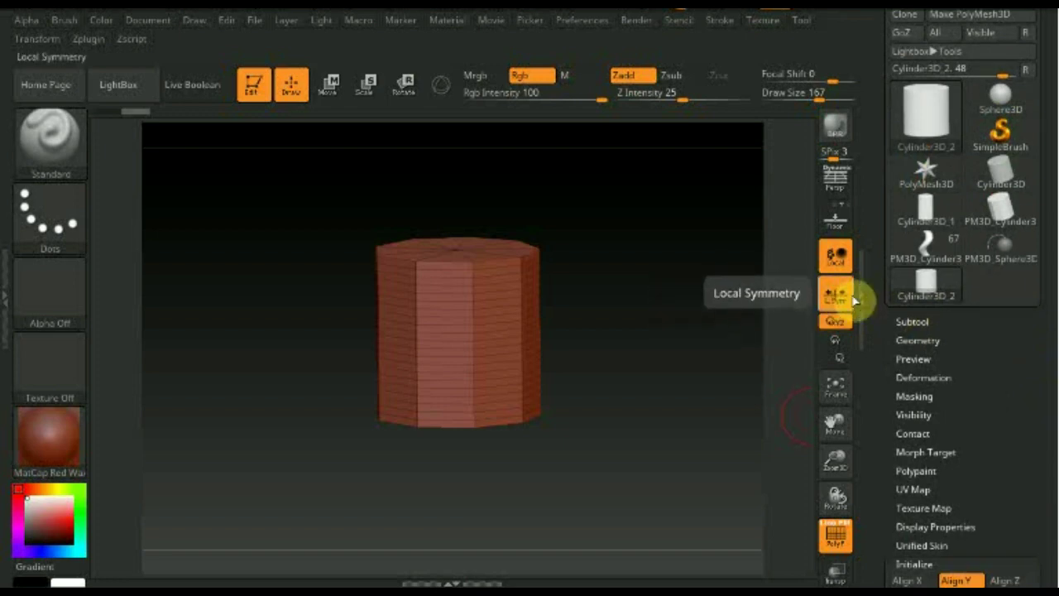
# Step: Snap the cylinder to a straight front view, leaving local symmetry and the floor grid off
pyautogui.moveTo(664, 378); pyautogui.dragTo(659, 397)
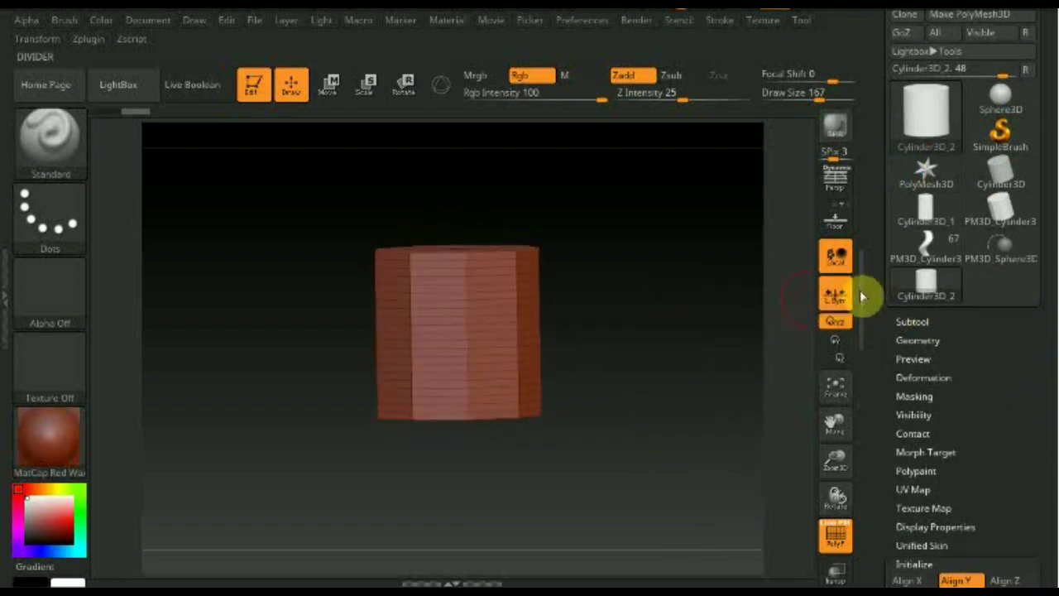
pyautogui.click(839, 291)
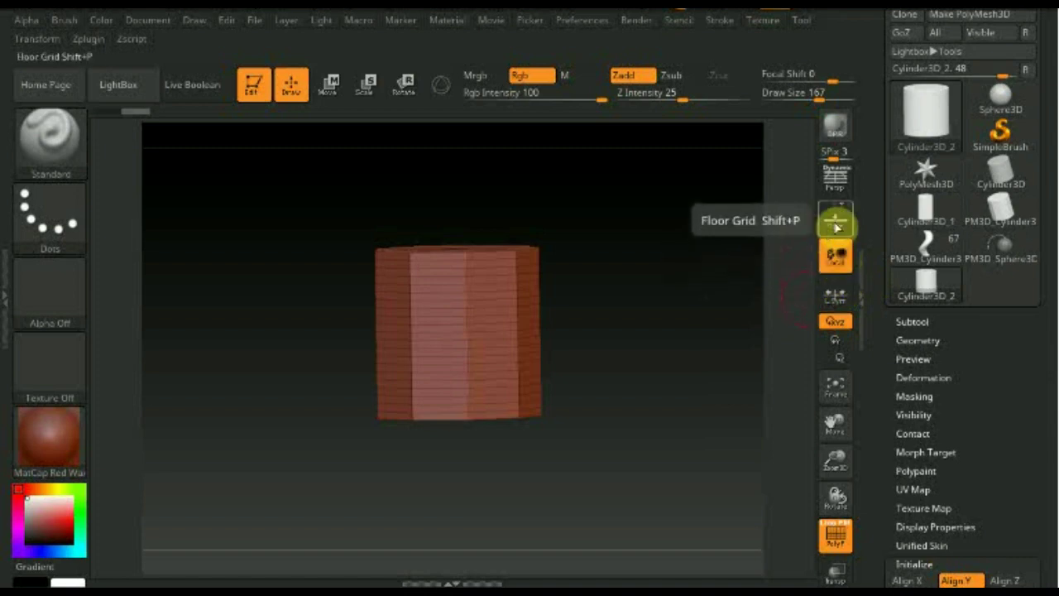
pyautogui.click(836, 221)
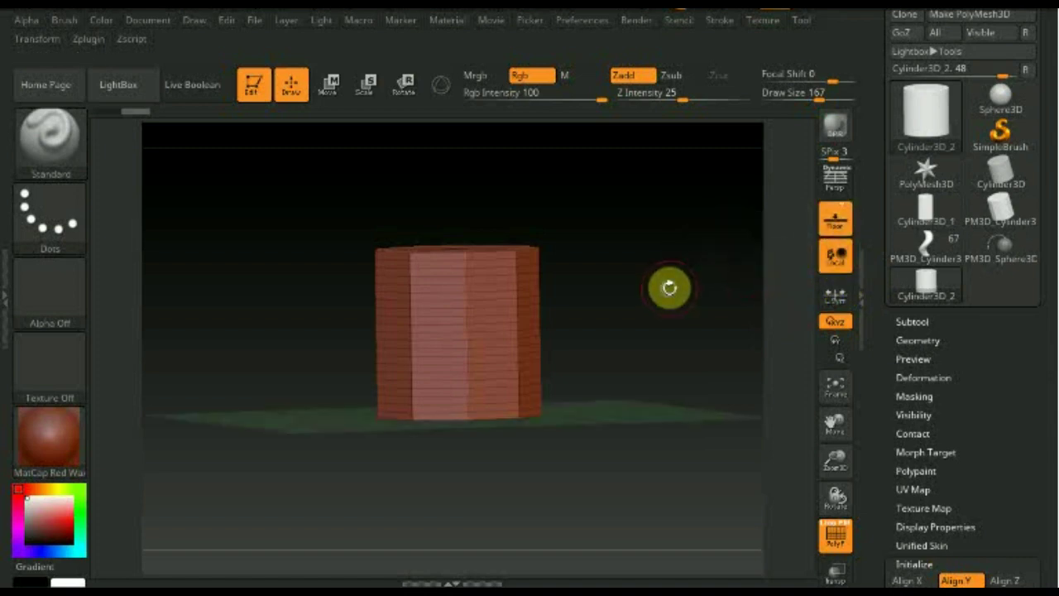
pyautogui.moveTo(669, 287); pyautogui.dragTo(651, 289)
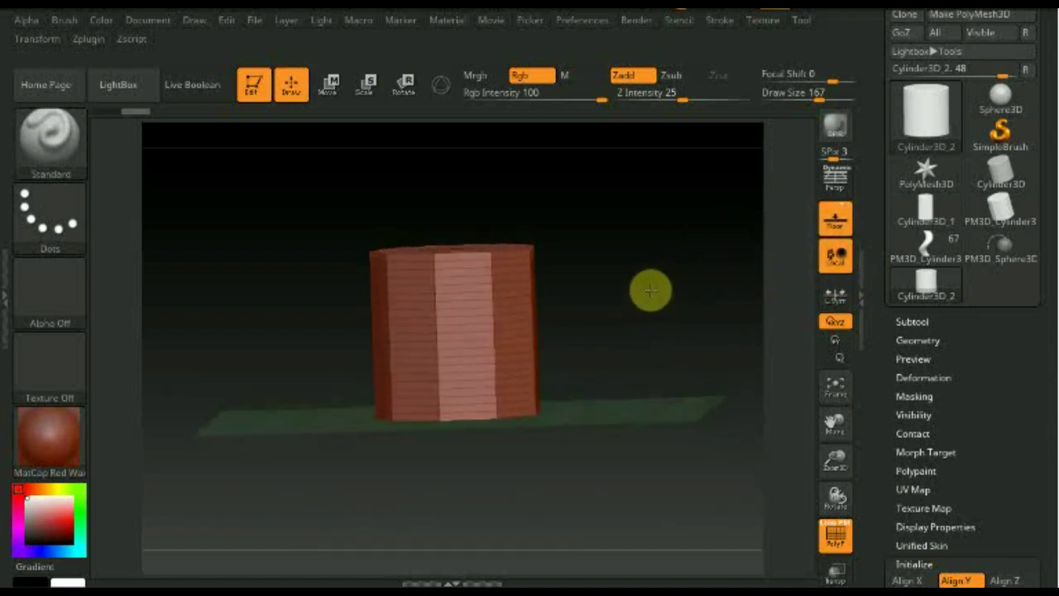
pyautogui.click(631, 540)
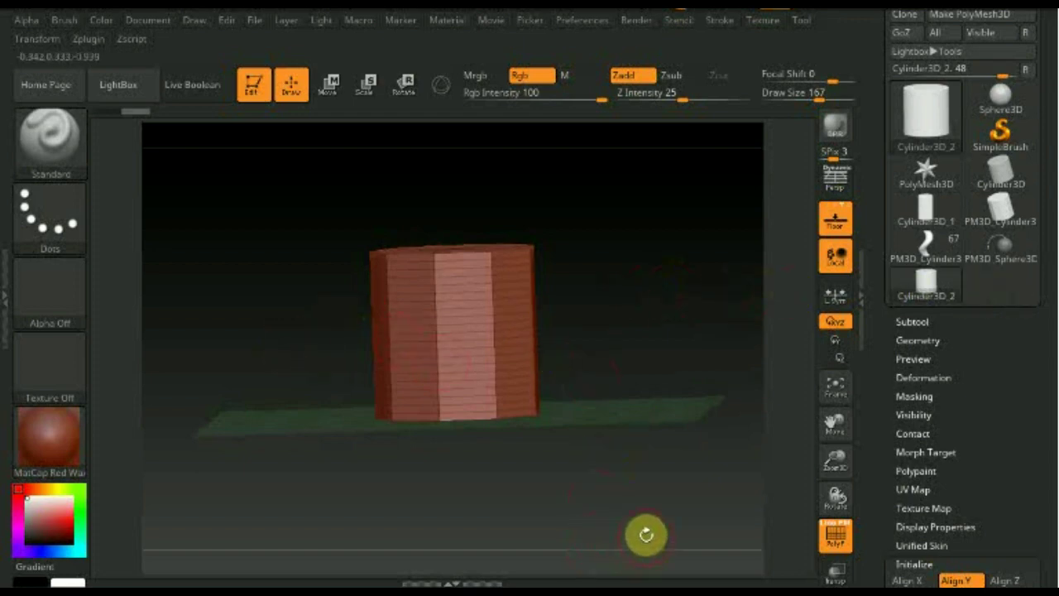
pyautogui.keyDown('shift'); pyautogui.moveTo(646, 535); pyautogui.dragTo(643, 549); pyautogui.keyUp('shift')
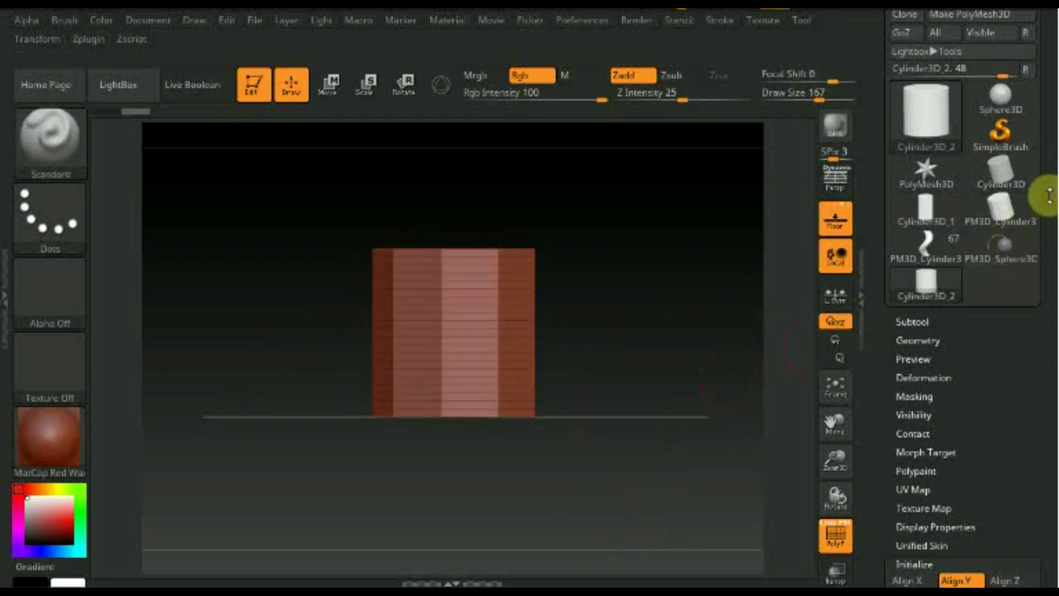
pyautogui.click(835, 220)
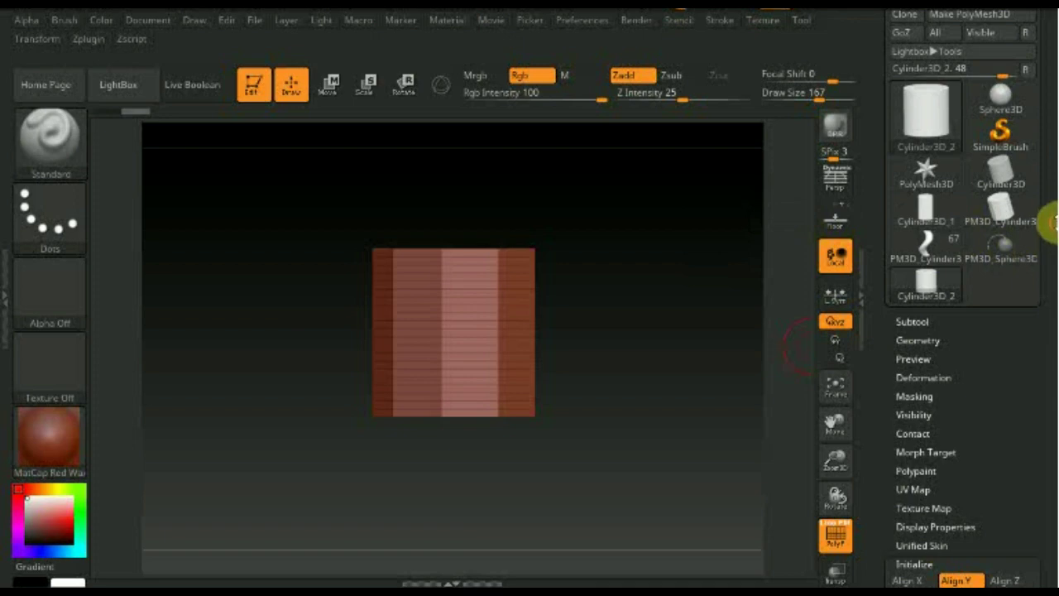
pyautogui.moveTo(1052, 221); pyautogui.dragTo(1045, 308)
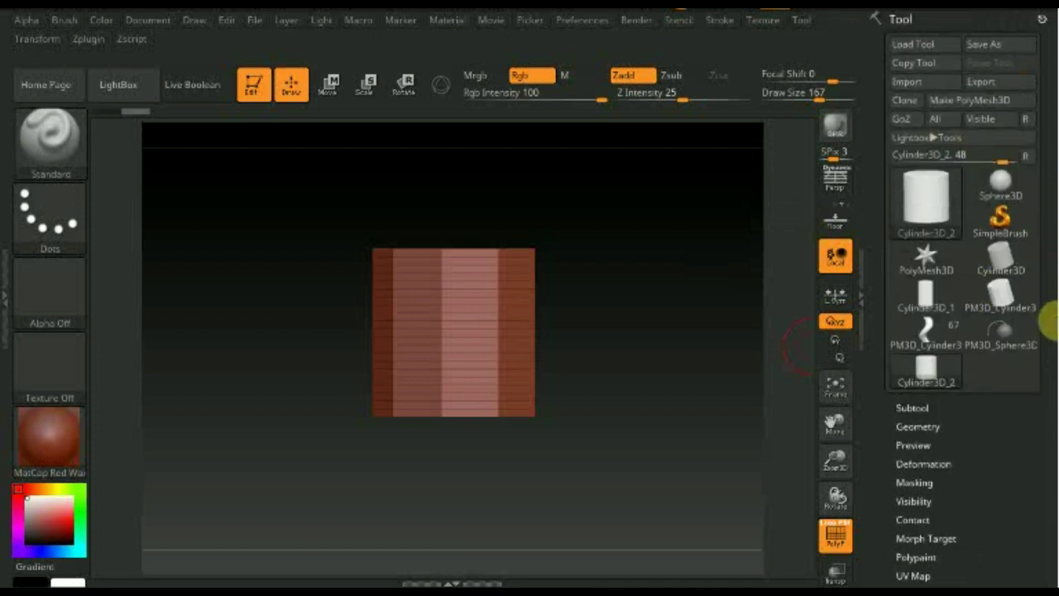
# Step: Make a PolyMesh3D copy, hide the wireframe, and reload the Cylinder3D_2 primitive
pyautogui.click(983, 100)
pyautogui.click(833, 538)
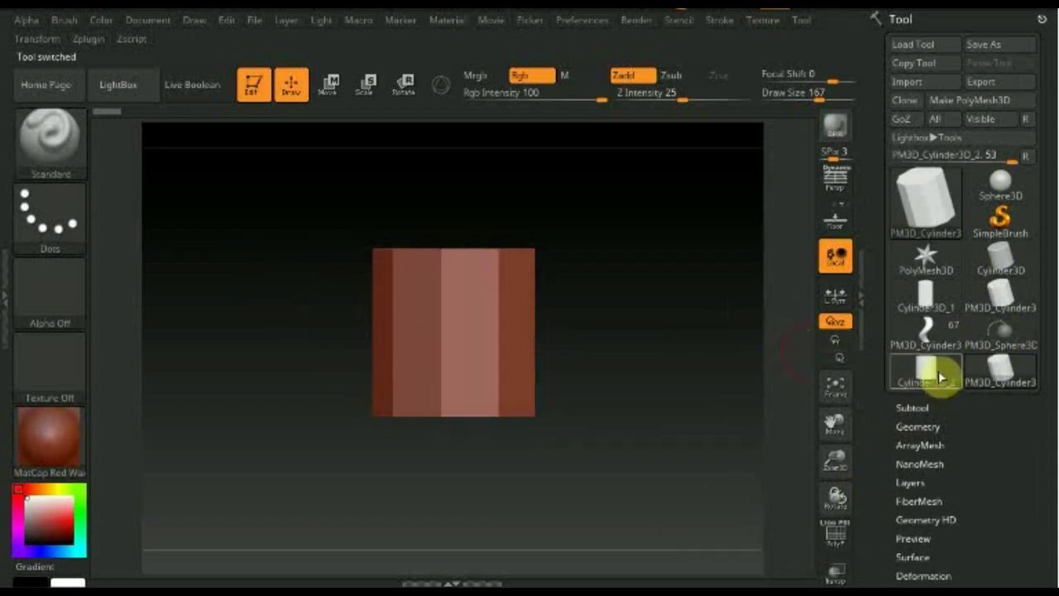
pyautogui.click(932, 207)
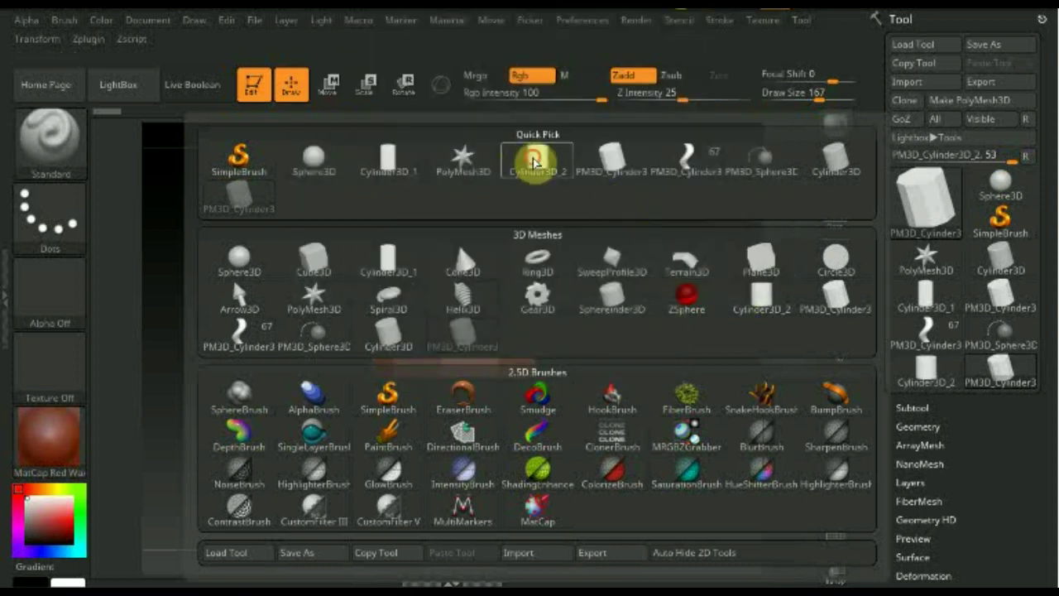
pyautogui.click(539, 166)
pyautogui.moveTo(631, 383); pyautogui.dragTo(627, 407)
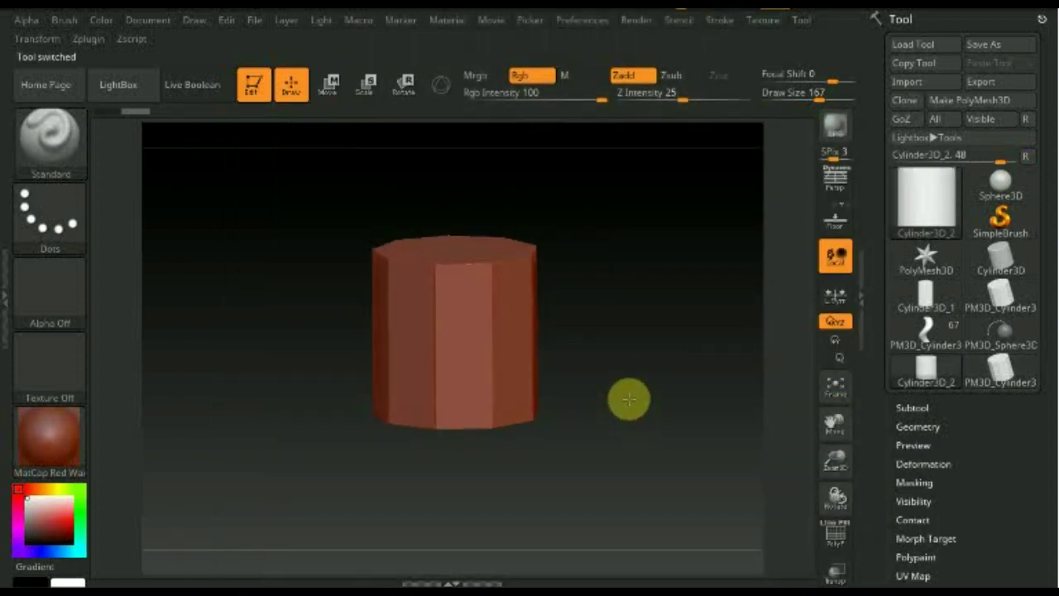
pyautogui.moveTo(1029, 494)
pyautogui.mouseDown()
pyautogui.moveTo(1039, 379)
pyautogui.moveTo(1013, 372)
pyautogui.mouseUp()
# Step: Set HDivide to 3 to turn the cylinder into a triangular prism
pyautogui.click(919, 383)
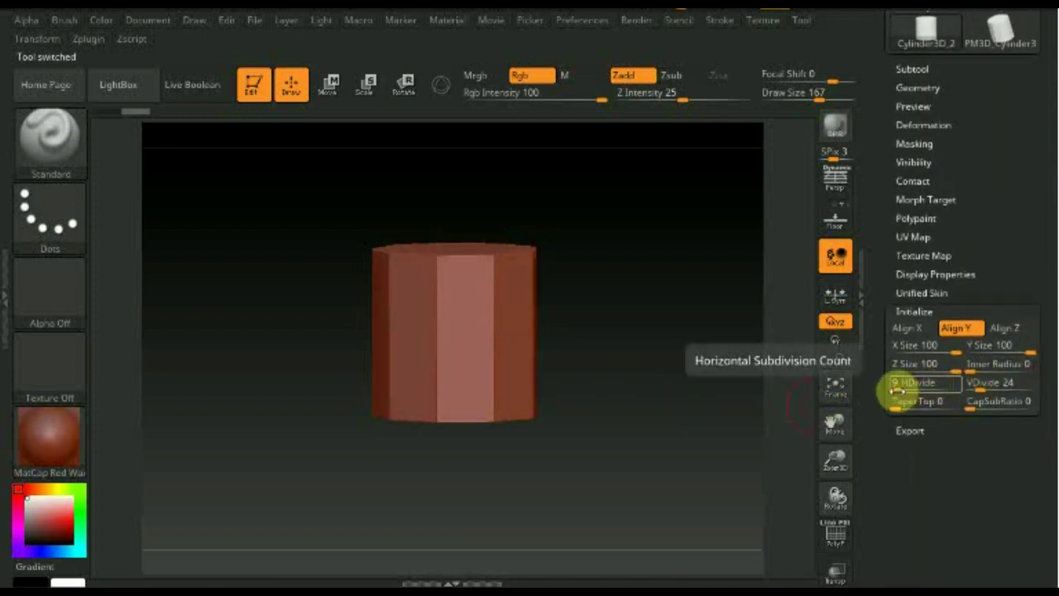
pyautogui.moveTo(898, 390); pyautogui.dragTo(894, 392)
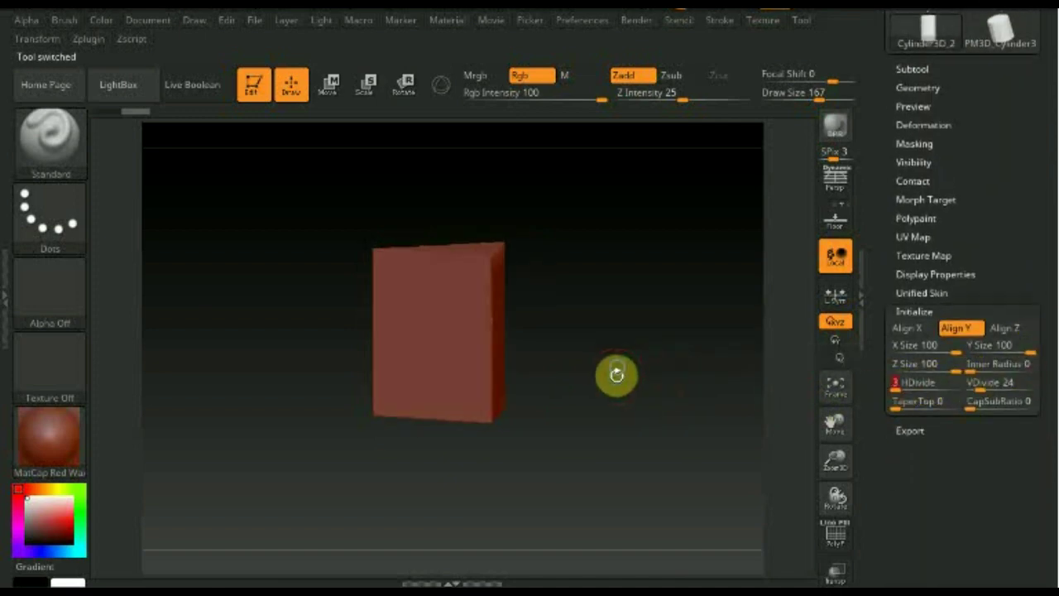
pyautogui.moveTo(618, 374); pyautogui.dragTo(618, 480)
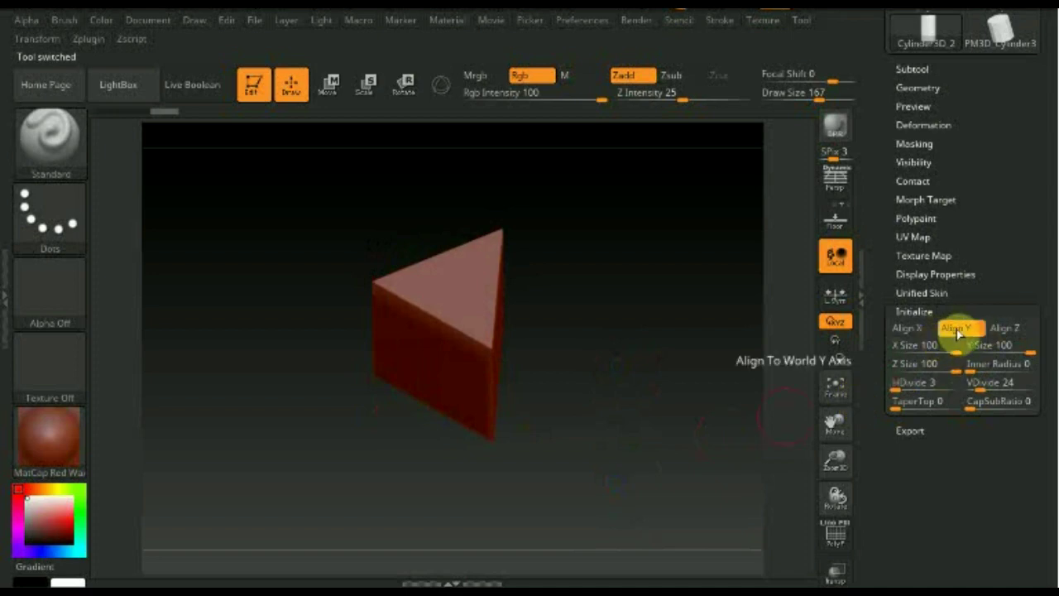
pyautogui.moveTo(726, 426)
pyautogui.mouseDown()
pyautogui.moveTo(709, 367)
pyautogui.moveTo(714, 300)
pyautogui.mouseUp()
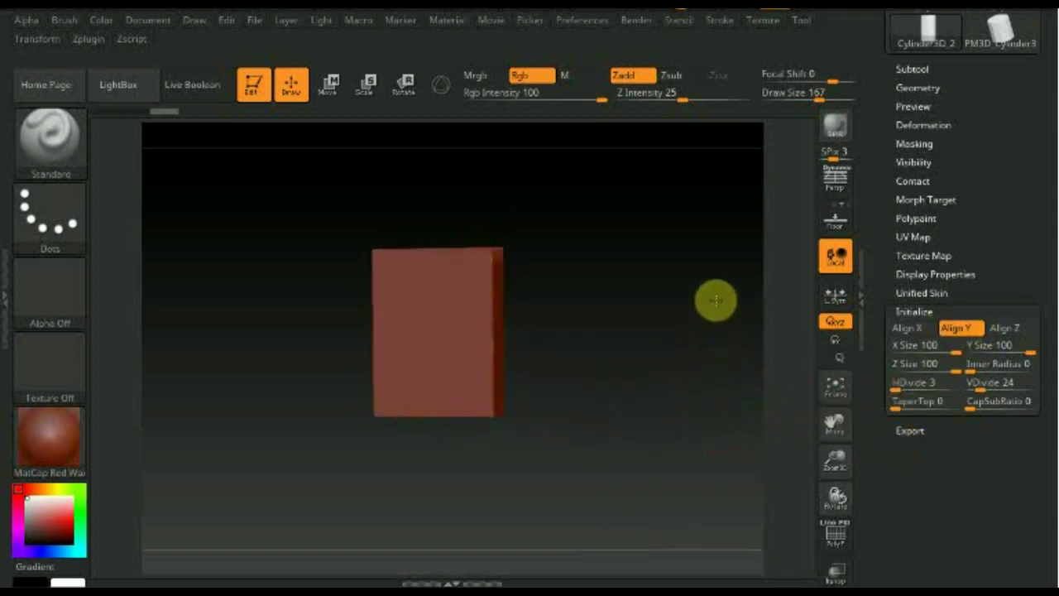
pyautogui.click(839, 539)
pyautogui.click(839, 540)
# Step: Save the prism as a new PolyMesh3D tool, PM3D_Cylinder3D_1
pyautogui.scroll(5, 1027, 347)
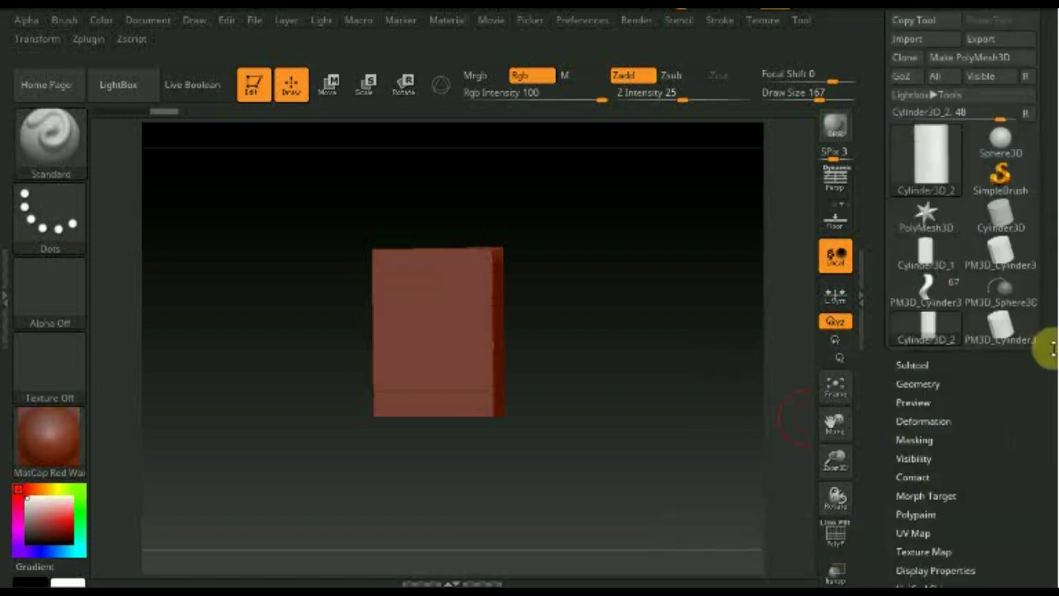
pyautogui.scroll(1, 977, 249)
pyautogui.click(949, 99)
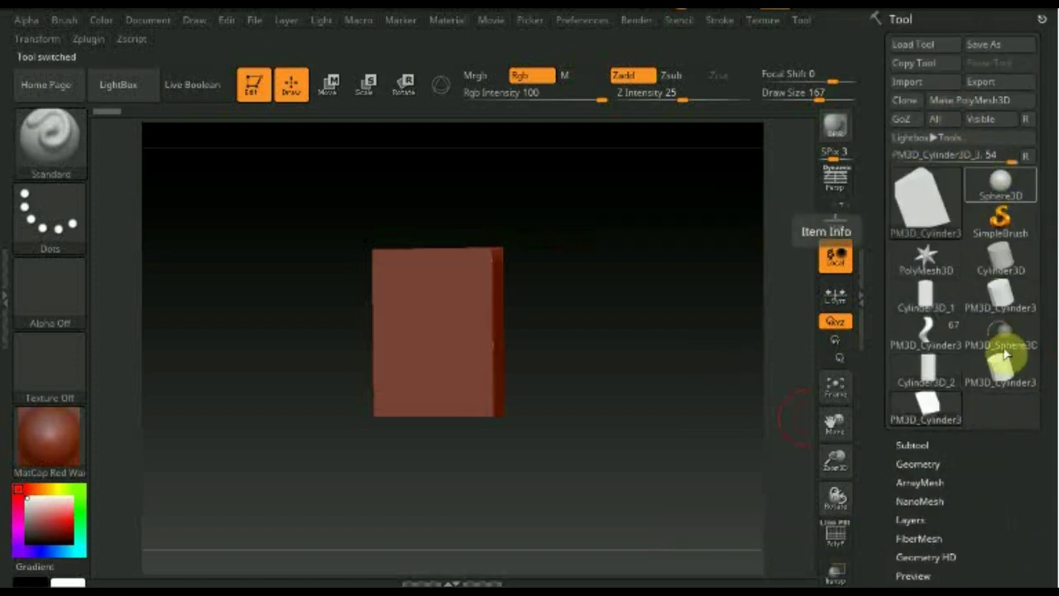
# Step: Append PM3D_Cylinder3 as a second subtool and show its polygon wireframe
pyautogui.moveTo(1002, 488); pyautogui.dragTo(995, 393)
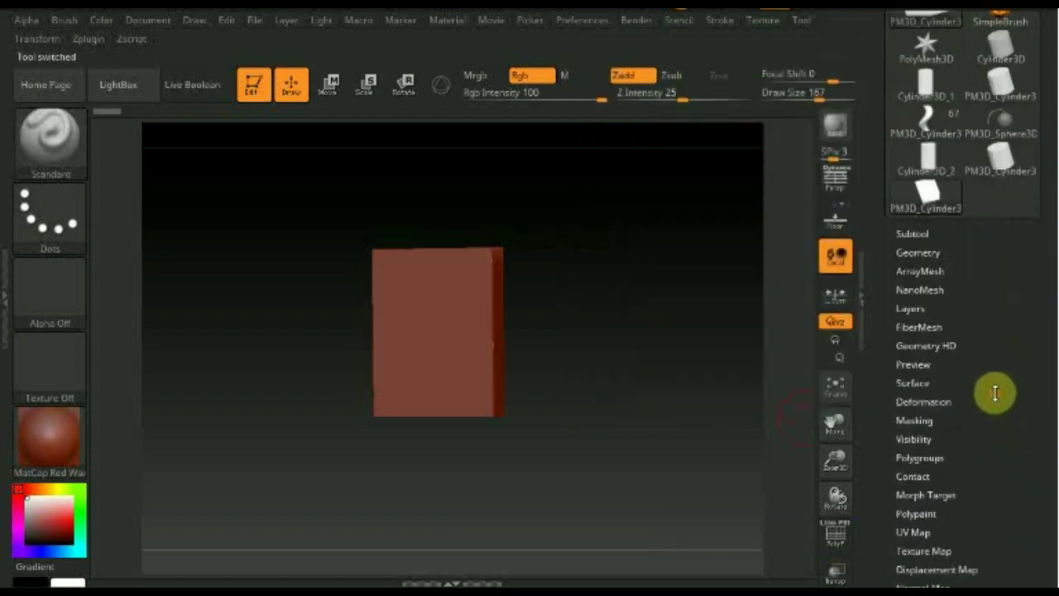
pyautogui.click(910, 230)
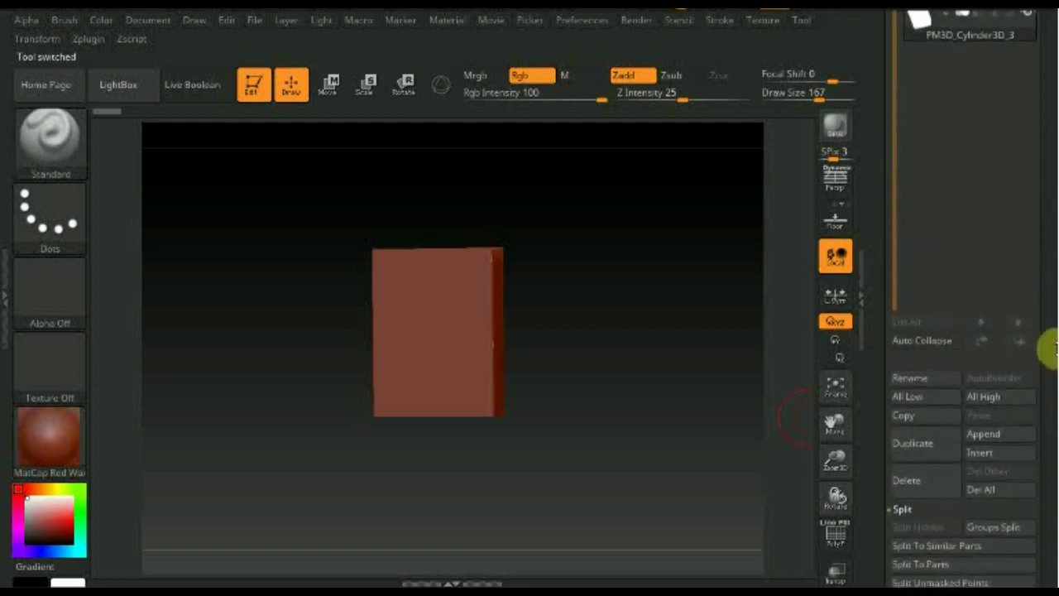
pyautogui.click(998, 421)
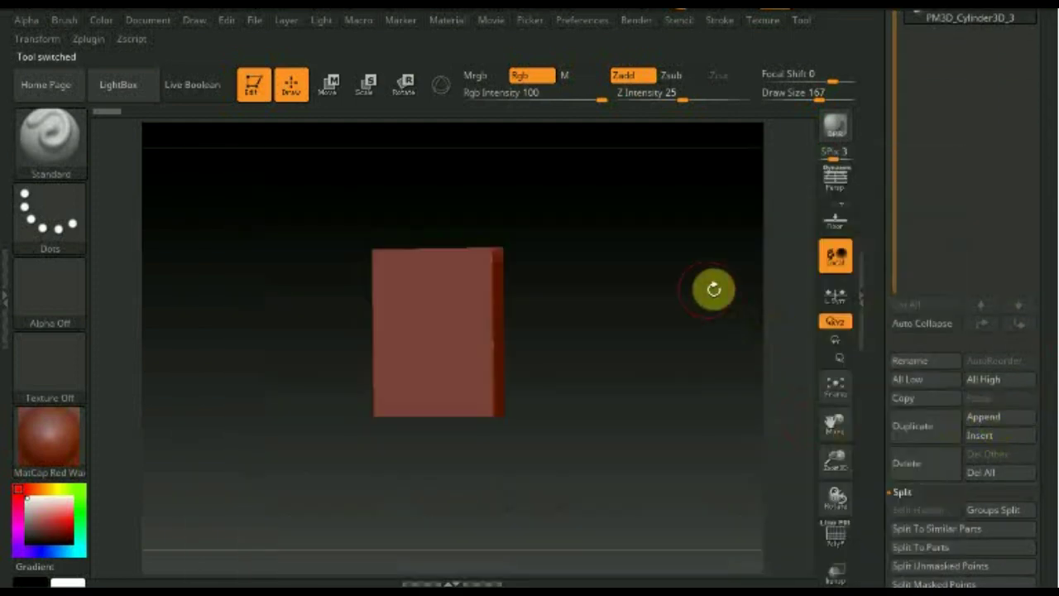
pyautogui.click(999, 419)
pyautogui.moveTo(909, 196)
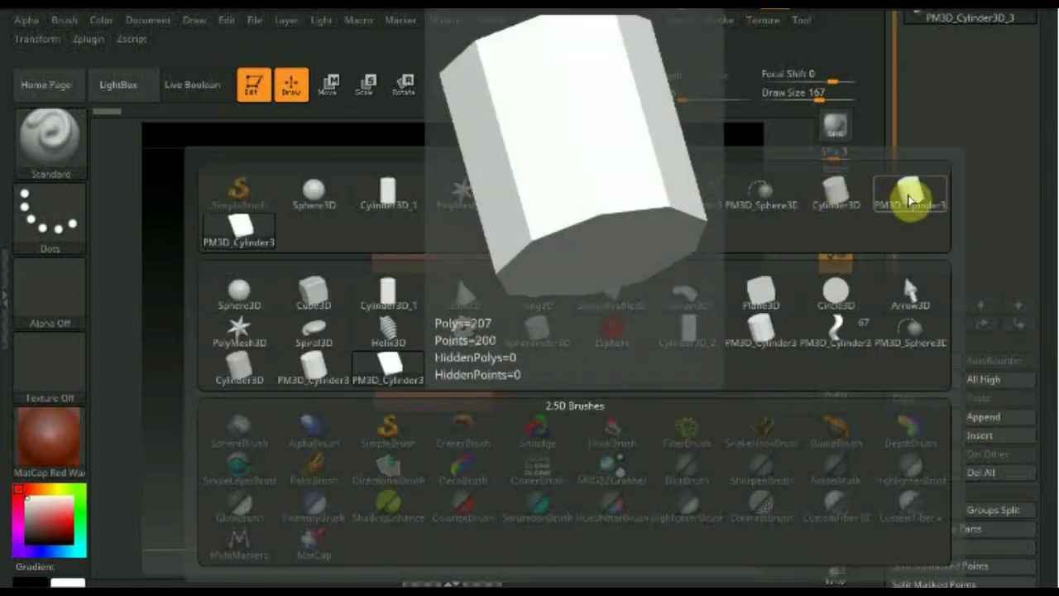
pyautogui.click(909, 197)
pyautogui.moveTo(624, 314)
pyautogui.mouseDown()
pyautogui.moveTo(631, 464)
pyautogui.moveTo(654, 480)
pyautogui.moveTo(697, 394)
pyautogui.moveTo(692, 326)
pyautogui.mouseUp()
pyautogui.click(836, 536)
pyautogui.scroll(2, 982, 184)
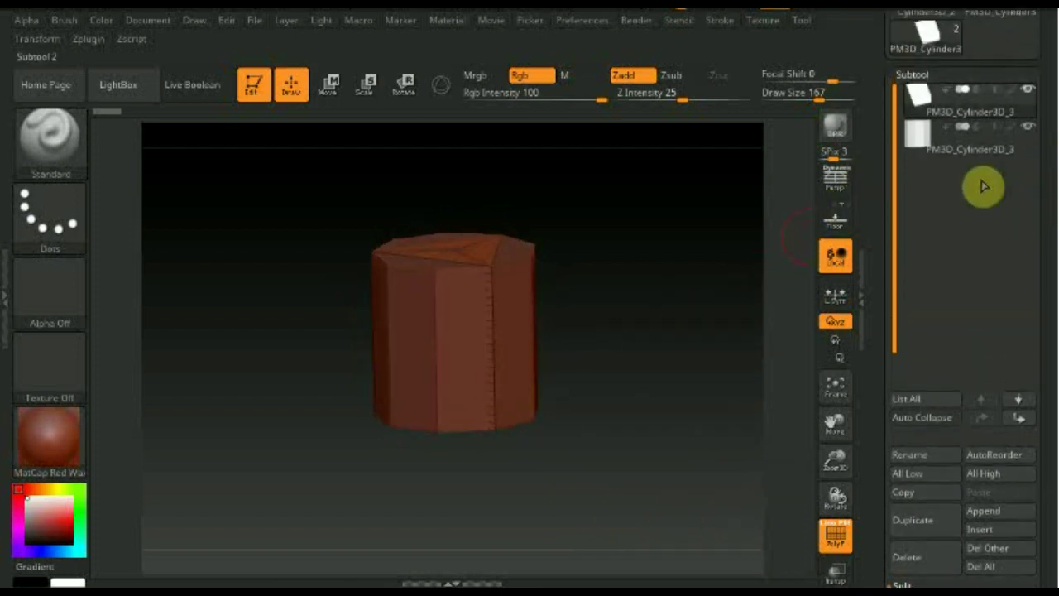
# Step: Select the cylinder subtool, view it from above, and turn on Transp see-through display
pyautogui.click(918, 135)
pyautogui.moveTo(755, 368)
pyautogui.mouseDown()
pyautogui.moveTo(612, 425)
pyautogui.moveTo(607, 508)
pyautogui.moveTo(623, 522)
pyautogui.moveTo(572, 367)
pyautogui.moveTo(626, 402)
pyautogui.moveTo(579, 326)
pyautogui.moveTo(591, 407)
pyautogui.mouseUp()
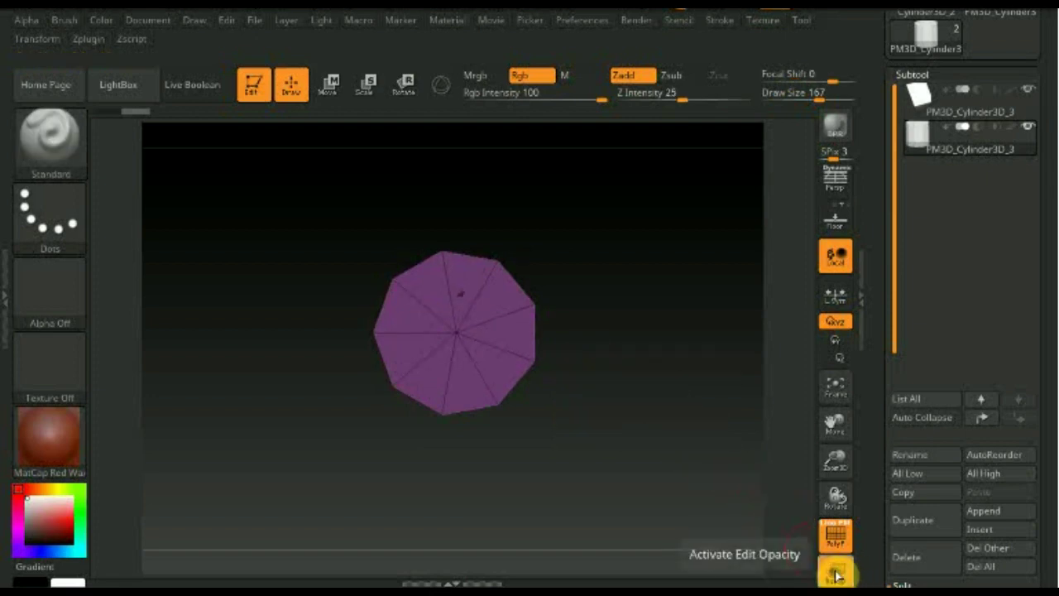
pyautogui.click(492, 267)
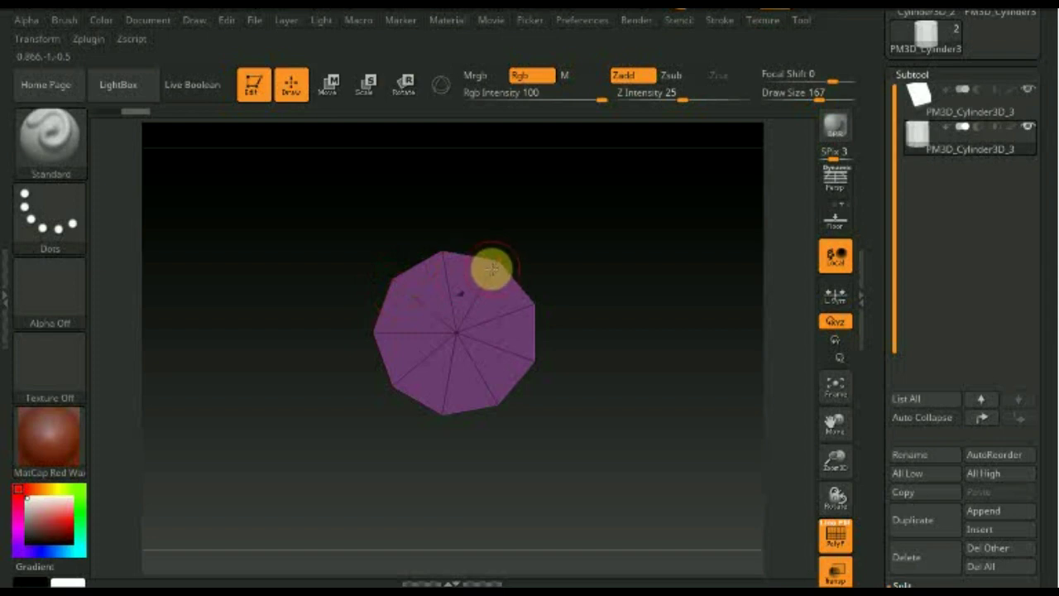
# Step: Use a Move transpose line to shift the cylinder subtool up and to the left
pyautogui.click(334, 92)
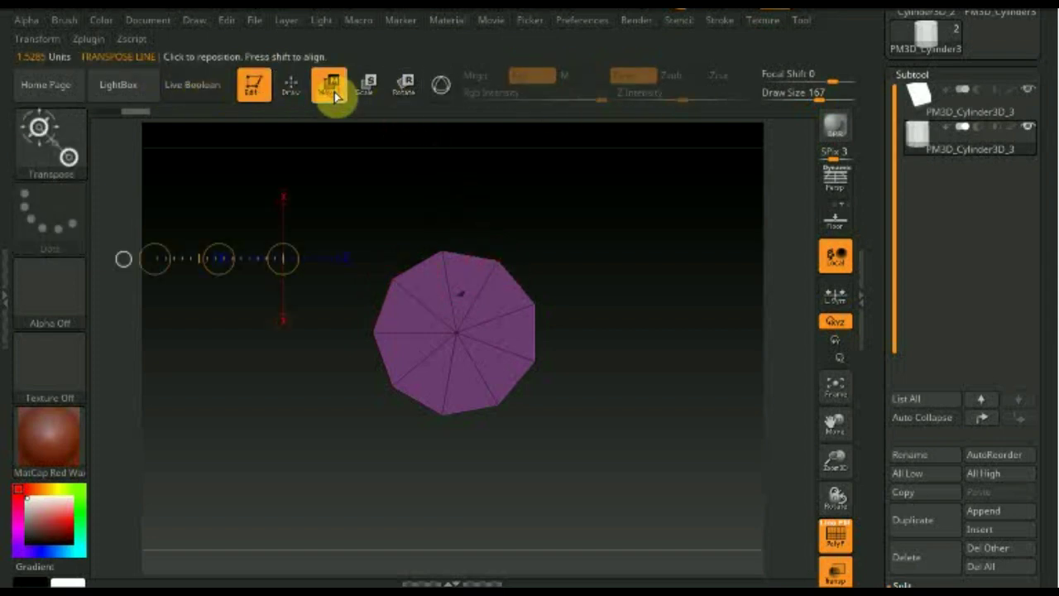
pyautogui.click(443, 85)
pyautogui.click(443, 85)
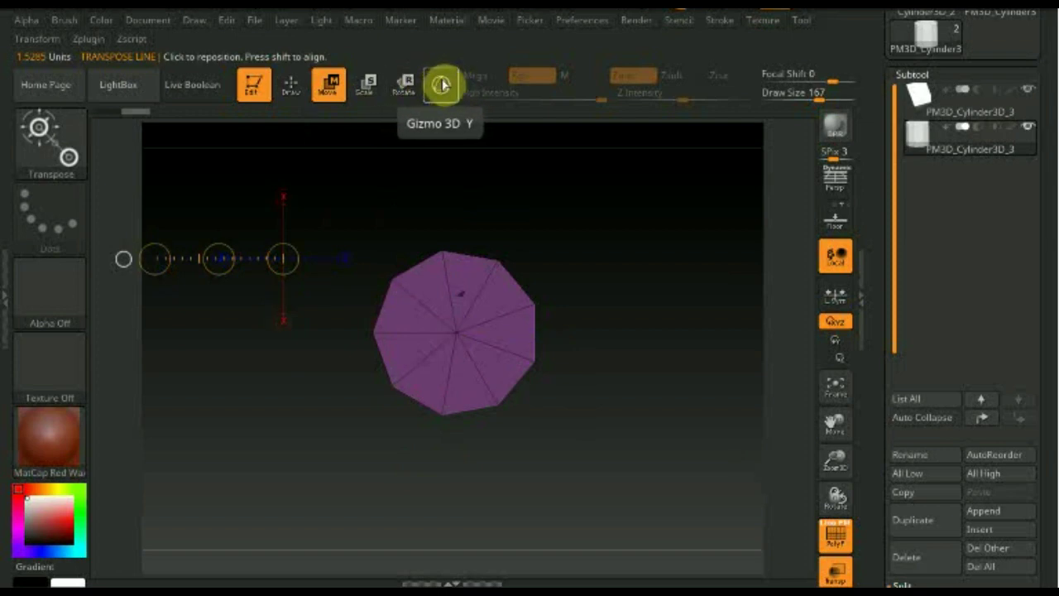
pyautogui.moveTo(442, 307); pyautogui.dragTo(398, 215)
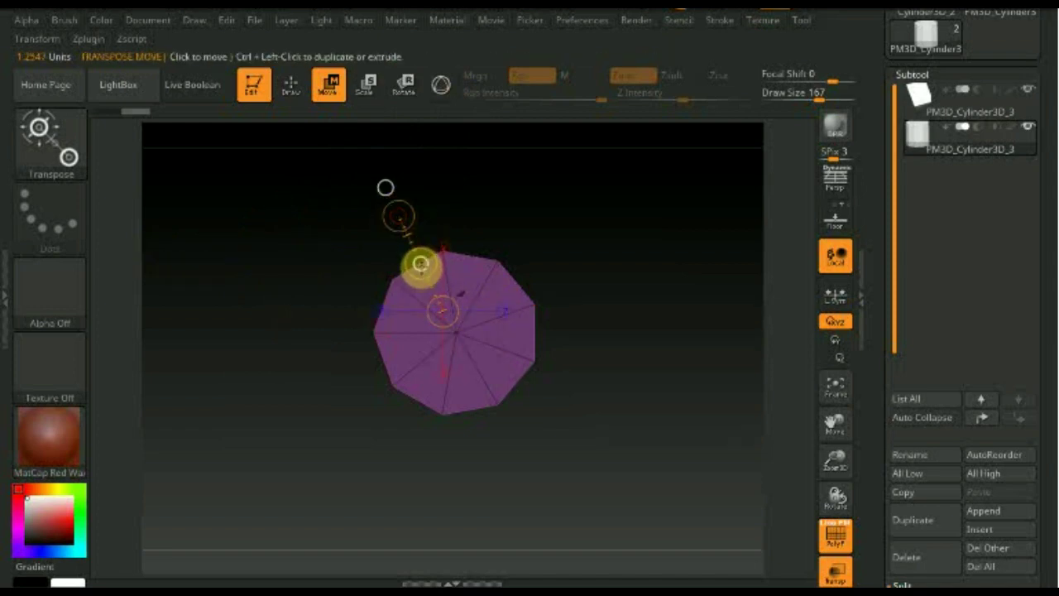
pyautogui.moveTo(420, 264); pyautogui.dragTo(381, 200)
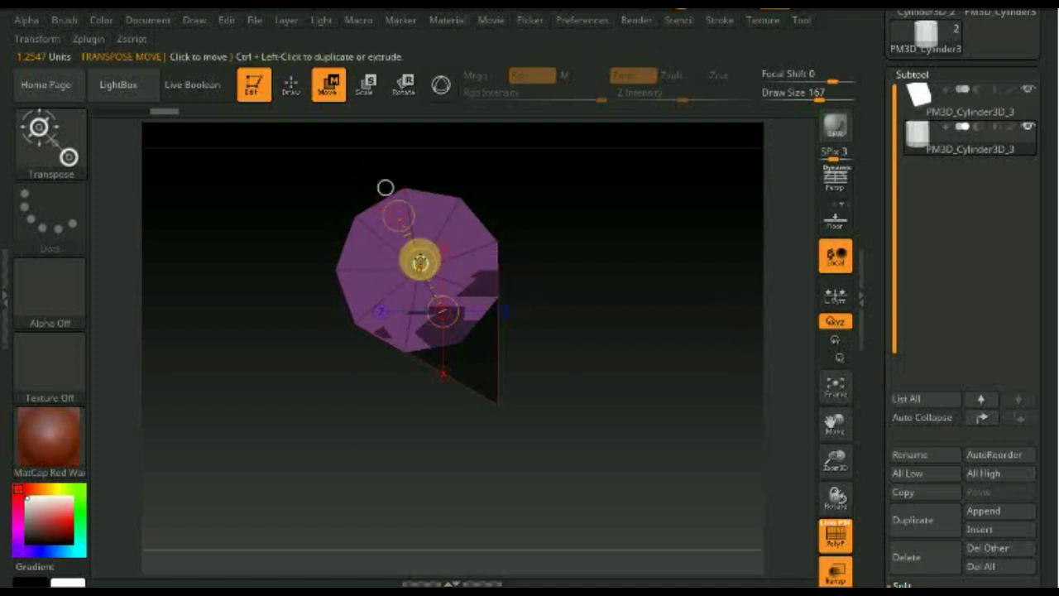
# Step: Ctrl-drag two cylinder copies, one down-right and one down-left, clustering three together
pyautogui.moveTo(420, 264)
pyautogui.keyDown('ctrl'); pyautogui.mouseDown()
pyautogui.moveTo(555, 342)
pyautogui.moveTo(537, 330)
pyautogui.mouseUp(); pyautogui.keyUp('ctrl')
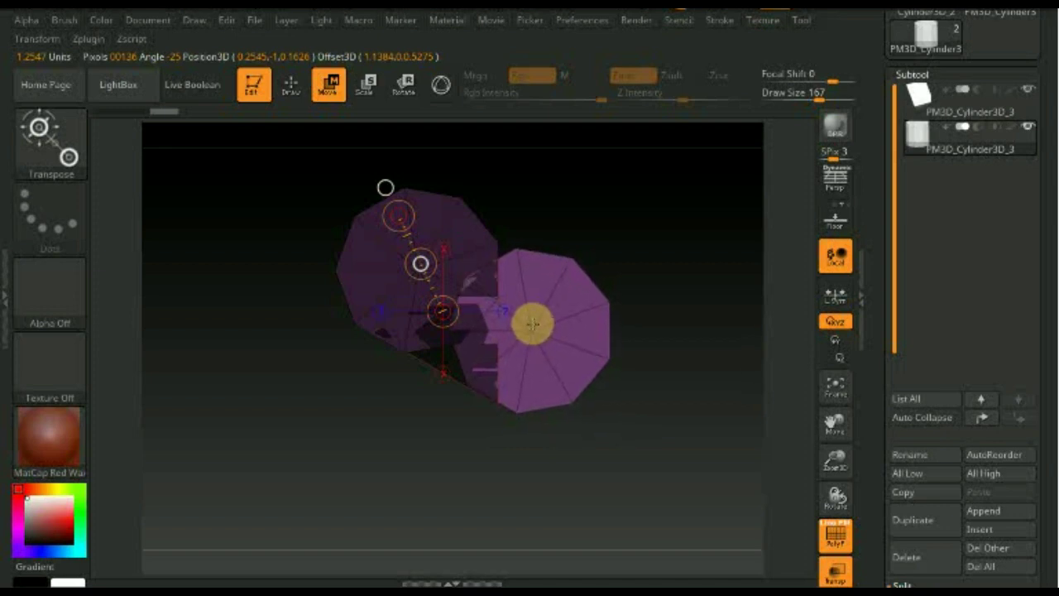
pyautogui.keyDown('ctrl'); pyautogui.moveTo(532, 326); pyautogui.dragTo(534, 335); pyautogui.keyUp('ctrl')
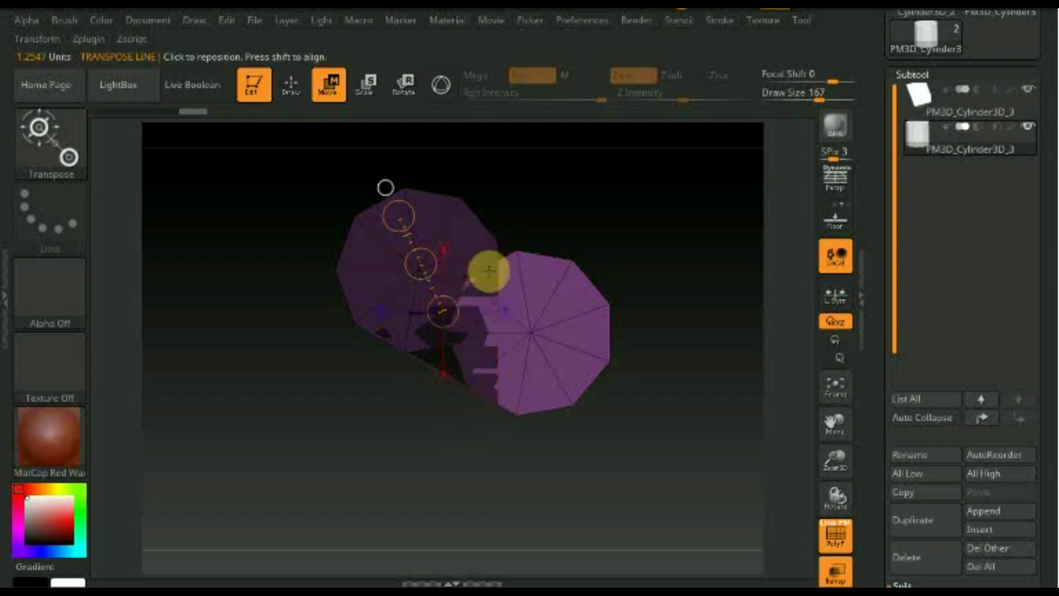
pyautogui.moveTo(420, 263)
pyautogui.keyDown('ctrl'); pyautogui.mouseDown()
pyautogui.moveTo(301, 377)
pyautogui.moveTo(305, 329)
pyautogui.mouseUp(); pyautogui.keyUp('ctrl')
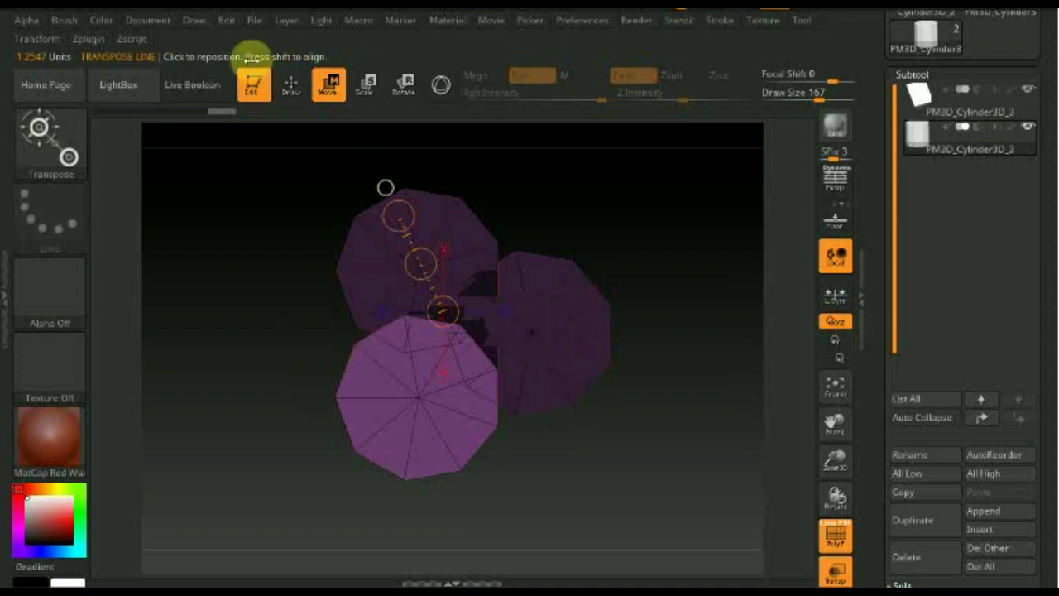
pyautogui.click(290, 86)
pyautogui.moveTo(657, 381)
pyautogui.mouseDown()
pyautogui.moveTo(655, 254)
pyautogui.moveTo(659, 317)
pyautogui.moveTo(681, 288)
pyautogui.mouseUp()
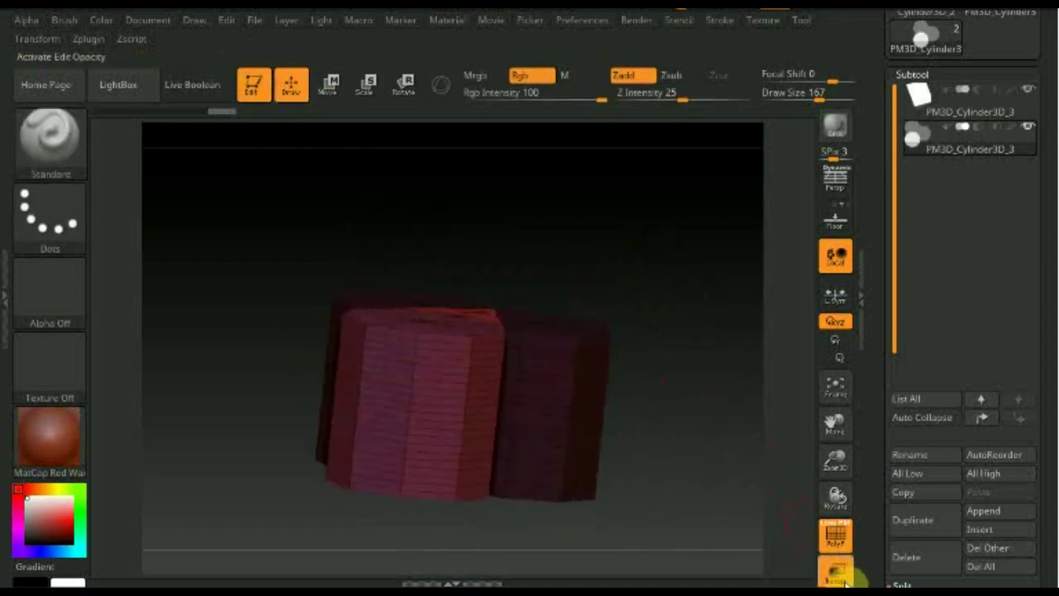
# Step: Turn off PolyF, snap the cylinder group to the front view, and show its Geometry sizes
pyautogui.click(837, 538)
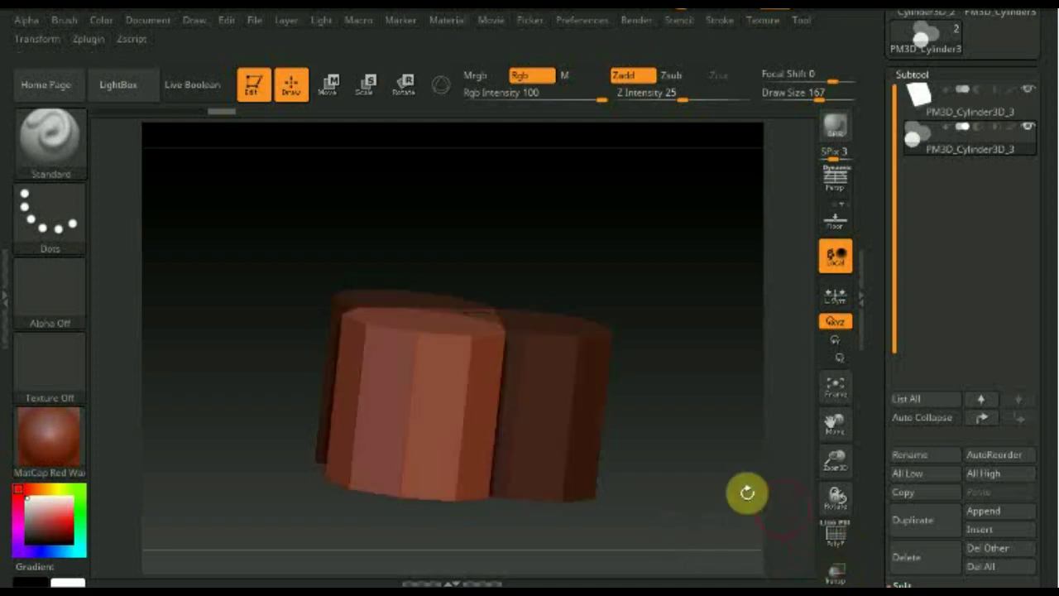
pyautogui.moveTo(709, 454)
pyautogui.mouseDown()
pyautogui.moveTo(694, 460)
pyautogui.moveTo(641, 251)
pyautogui.mouseUp()
pyautogui.keyDown('shift'); pyautogui.moveTo(653, 304); pyautogui.dragTo(625, 355); pyautogui.keyUp('shift')
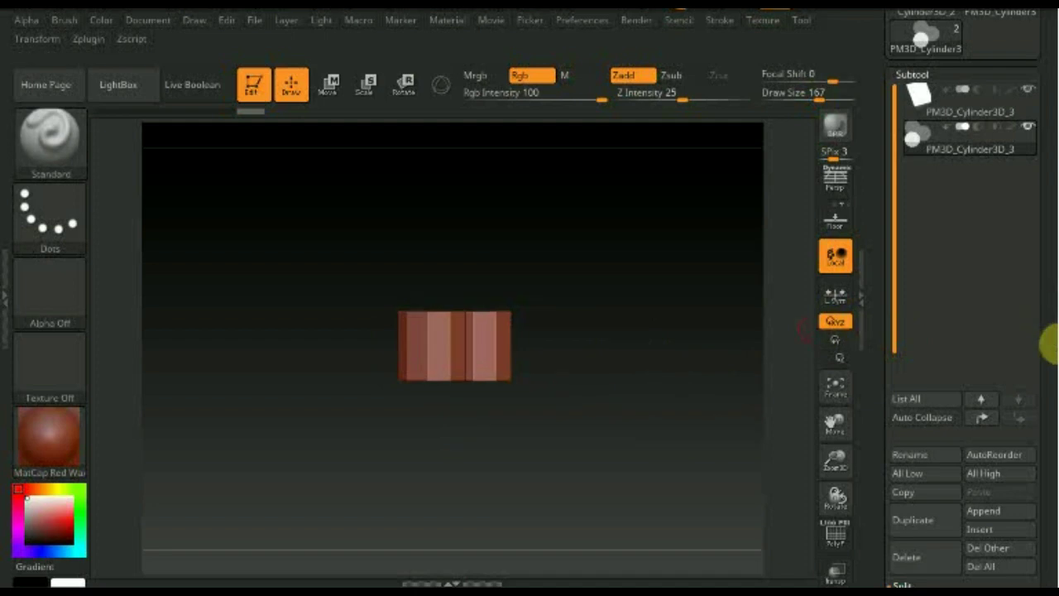
pyautogui.moveTo(1050, 346); pyautogui.dragTo(1048, 203)
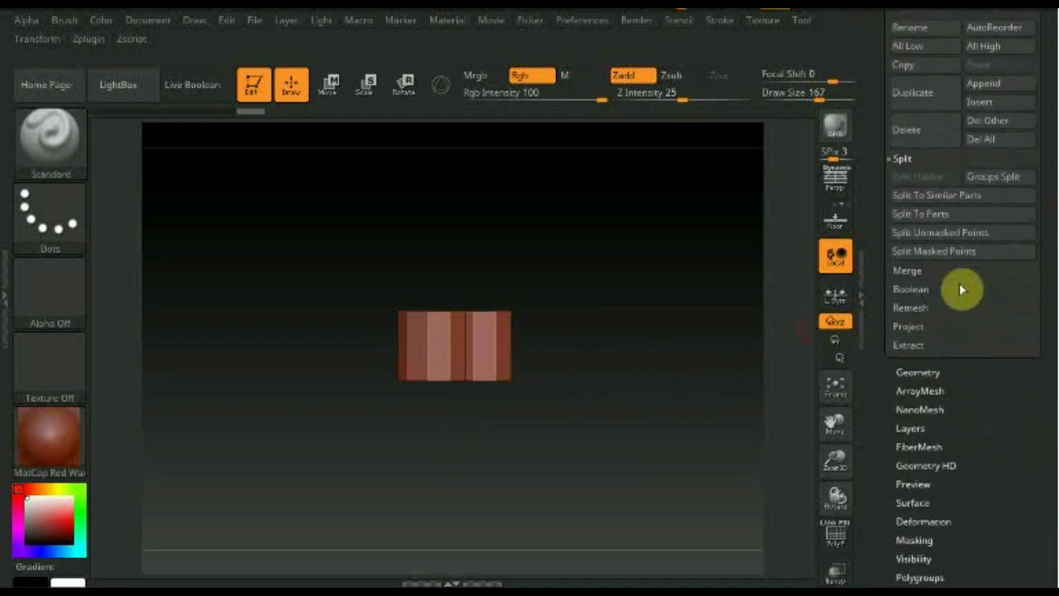
pyautogui.click(915, 372)
# Step: Set the cylinders' Y Size to 5.96247 and turn on Transp and PolyF
pyautogui.moveTo(1000, 284); pyautogui.dragTo(1000, 371)
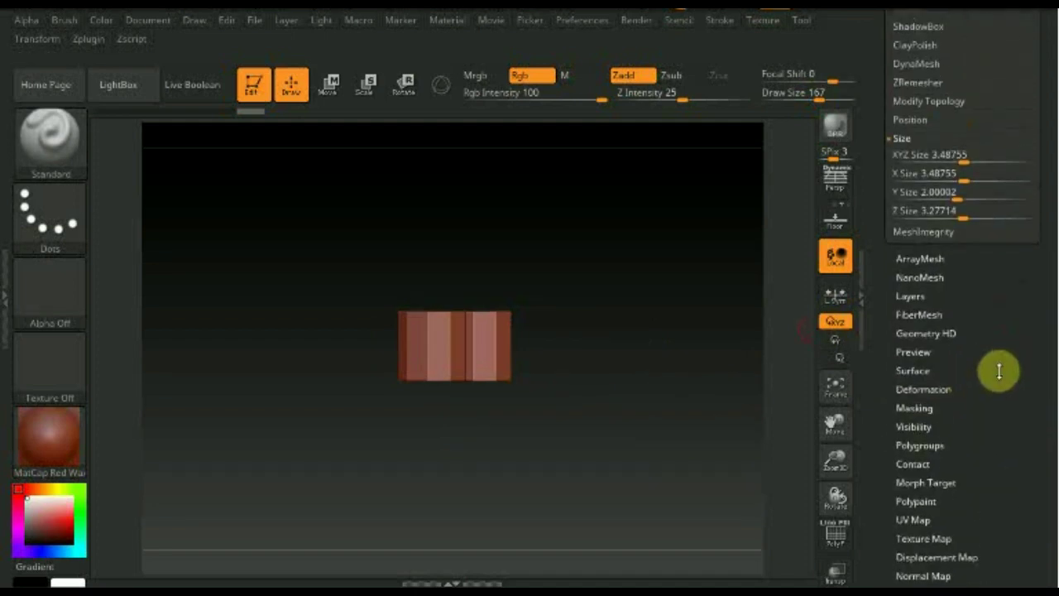
pyautogui.moveTo(955, 234); pyautogui.dragTo(971, 240)
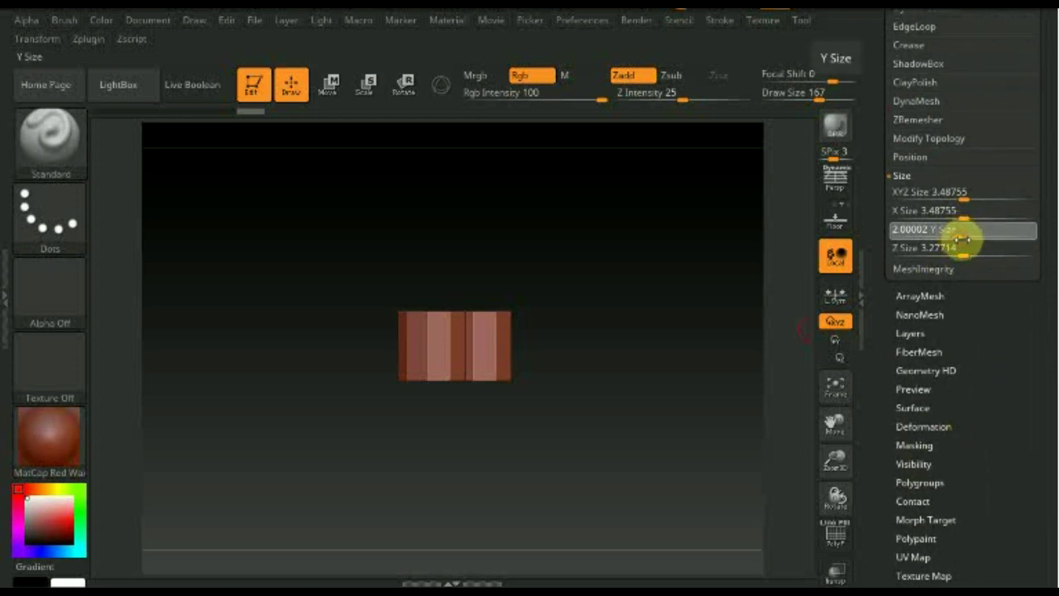
pyautogui.click(973, 239)
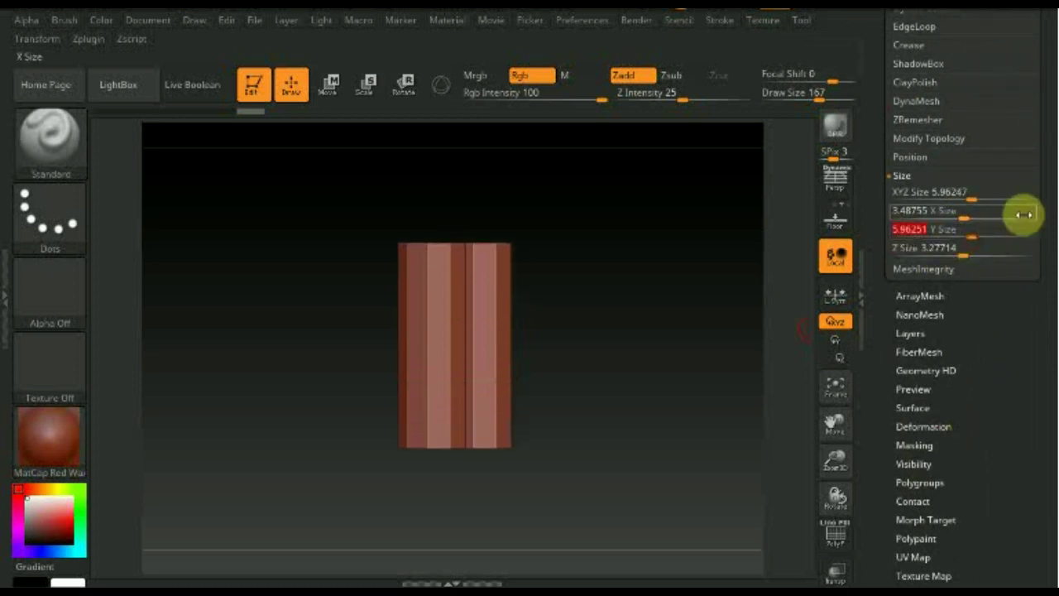
pyautogui.click(835, 574)
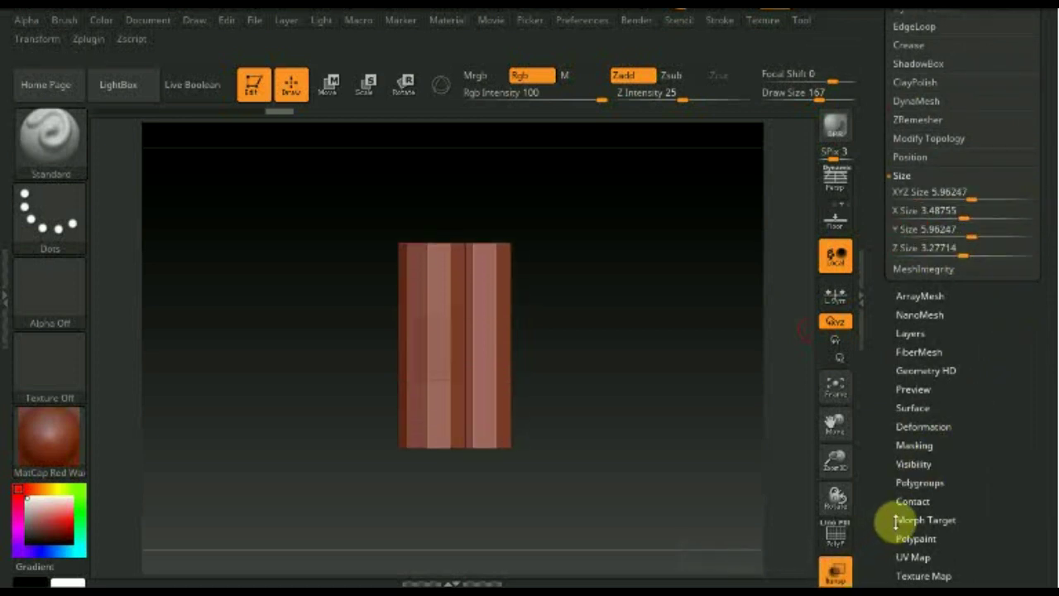
pyautogui.click(836, 538)
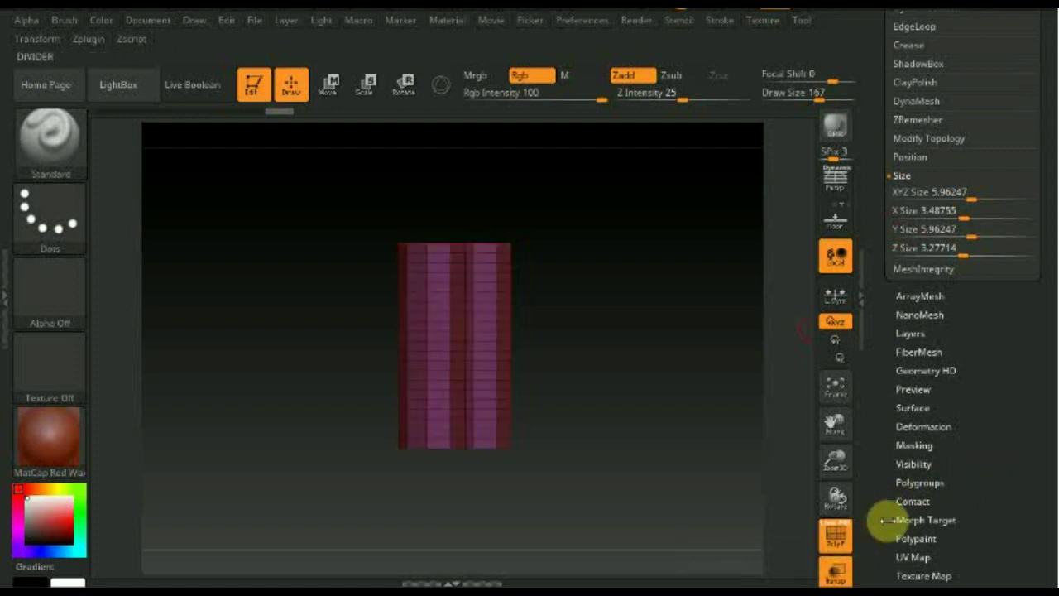
# Step: Select Subtool 1, the flat box PM3D_Cylinder3D_3, in the Subtool list
pyautogui.moveTo(1016, 414); pyautogui.dragTo(1026, 564)
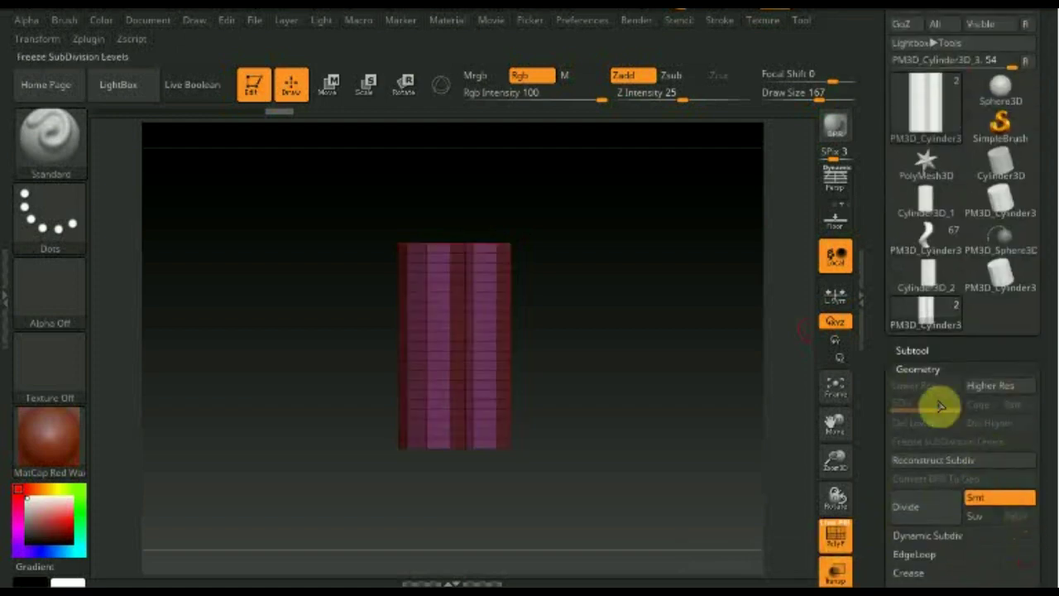
pyautogui.click(915, 350)
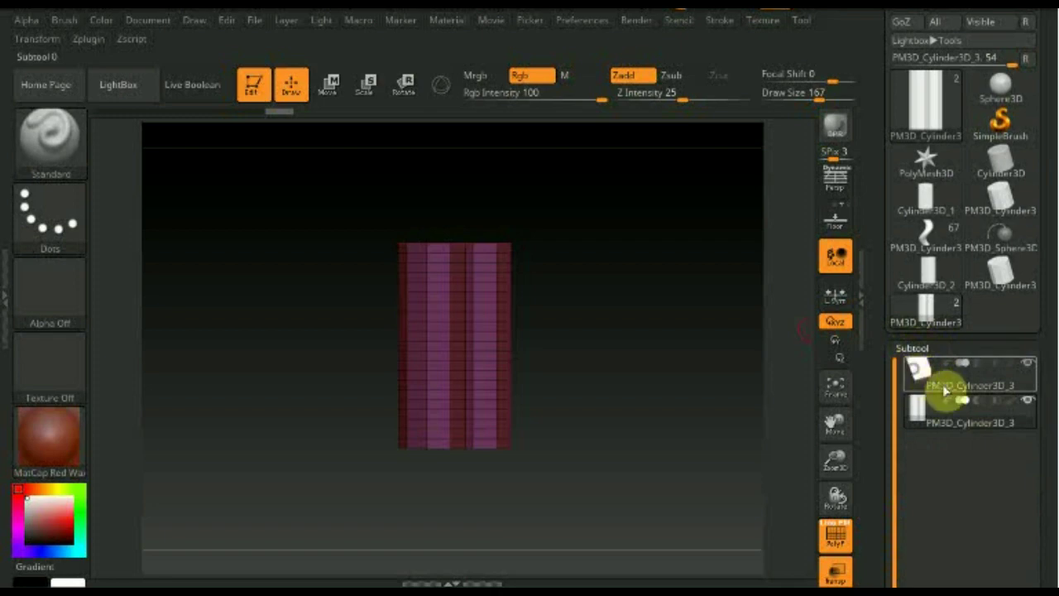
pyautogui.click(934, 385)
pyautogui.moveTo(1045, 471); pyautogui.dragTo(1041, 317)
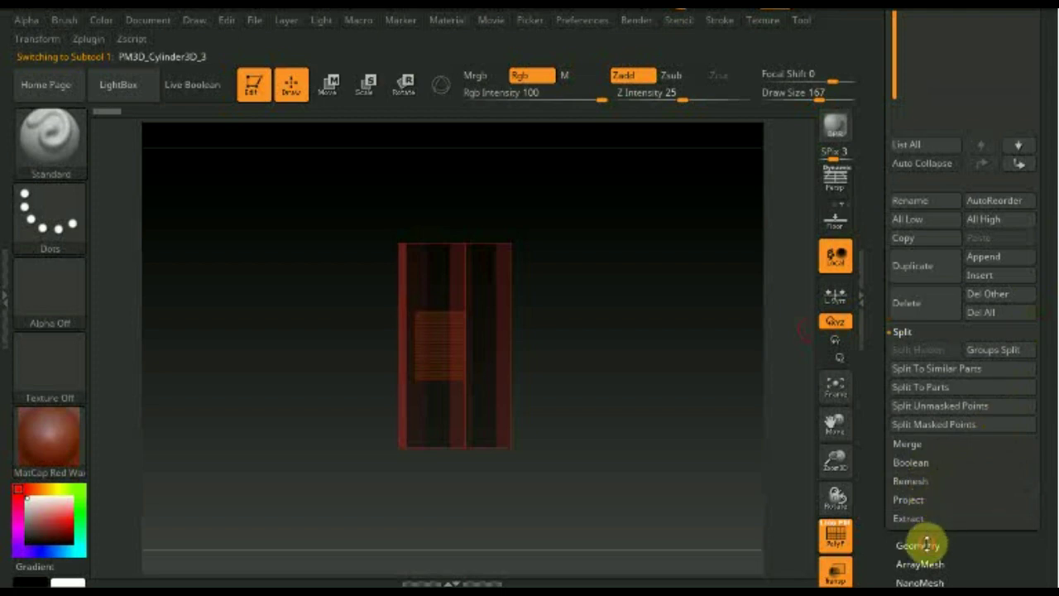
# Step: Stretch the inner box subtool to the matching Y Size of 5.96247
pyautogui.click(927, 544)
pyautogui.click(960, 225)
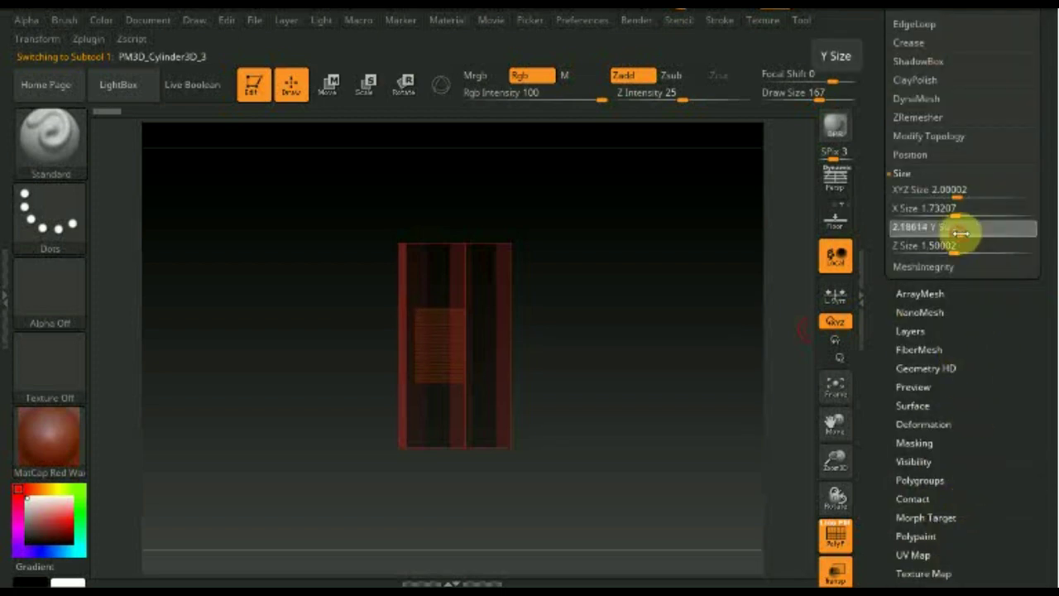
pyautogui.moveTo(960, 234); pyautogui.dragTo(967, 235)
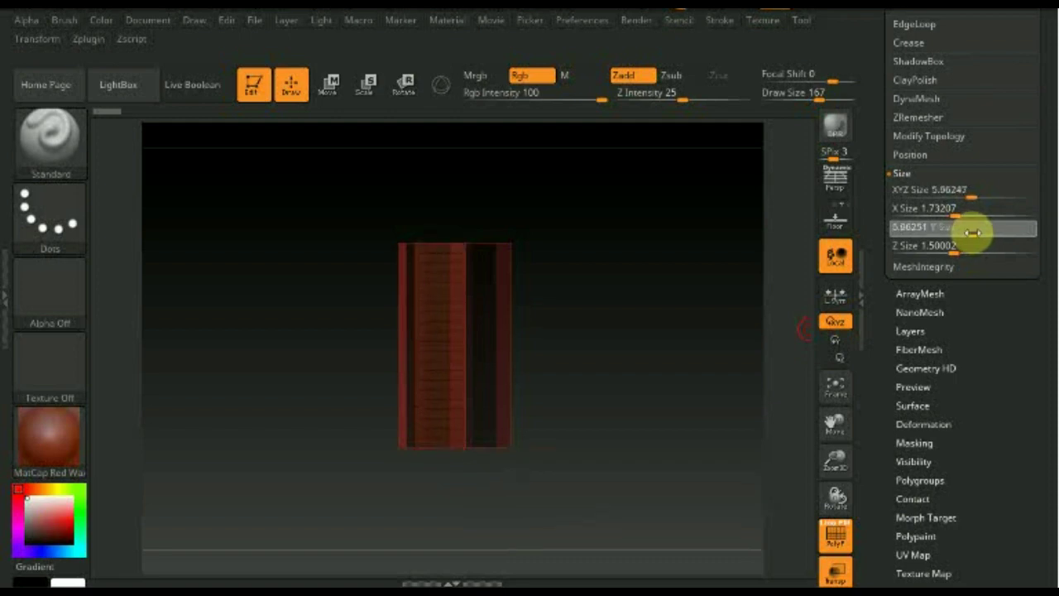
# Step: Turn off Transp and PolyF, view the cylinder tops, and show the SubTool thumbnails
pyautogui.moveTo(632, 376)
pyautogui.mouseDown()
pyautogui.moveTo(616, 553)
pyautogui.moveTo(612, 361)
pyautogui.mouseUp()
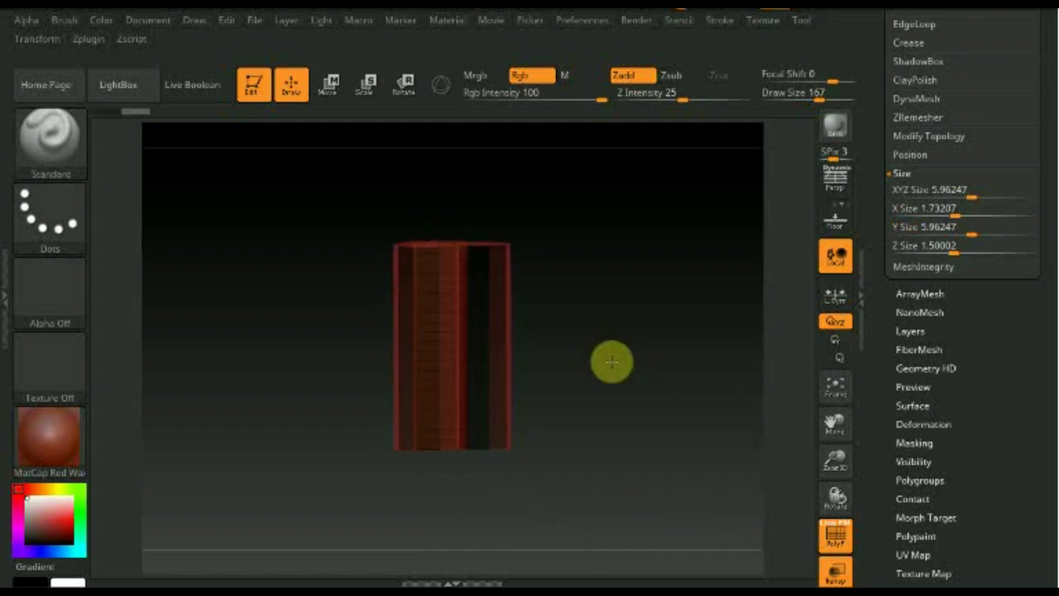
pyautogui.scroll(5, 1005, 361)
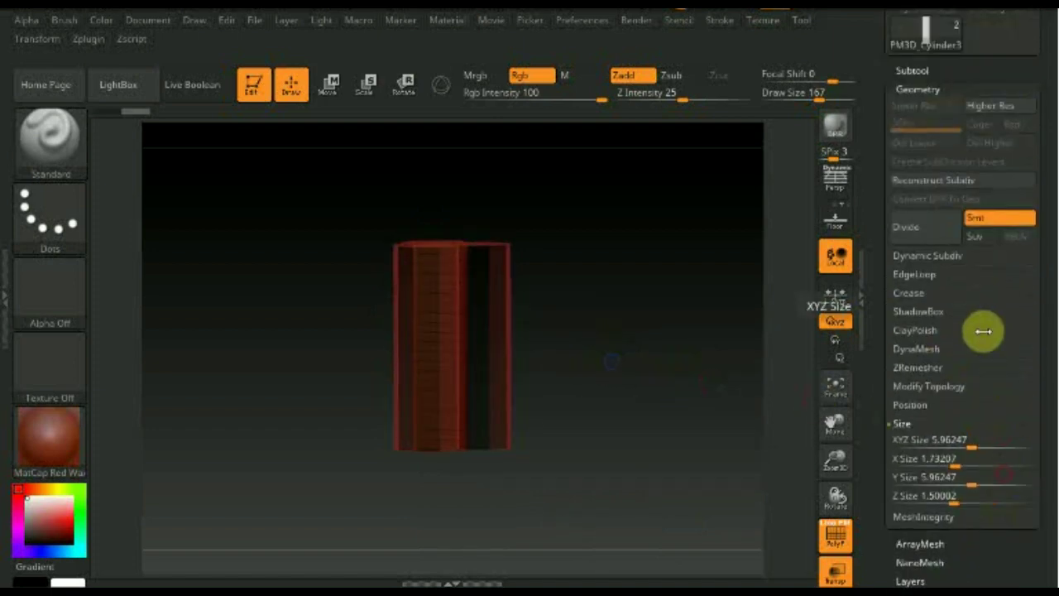
pyautogui.click(835, 569)
pyautogui.click(836, 534)
pyautogui.moveTo(702, 475); pyautogui.dragTo(702, 568)
pyautogui.scroll(3, 1050, 249)
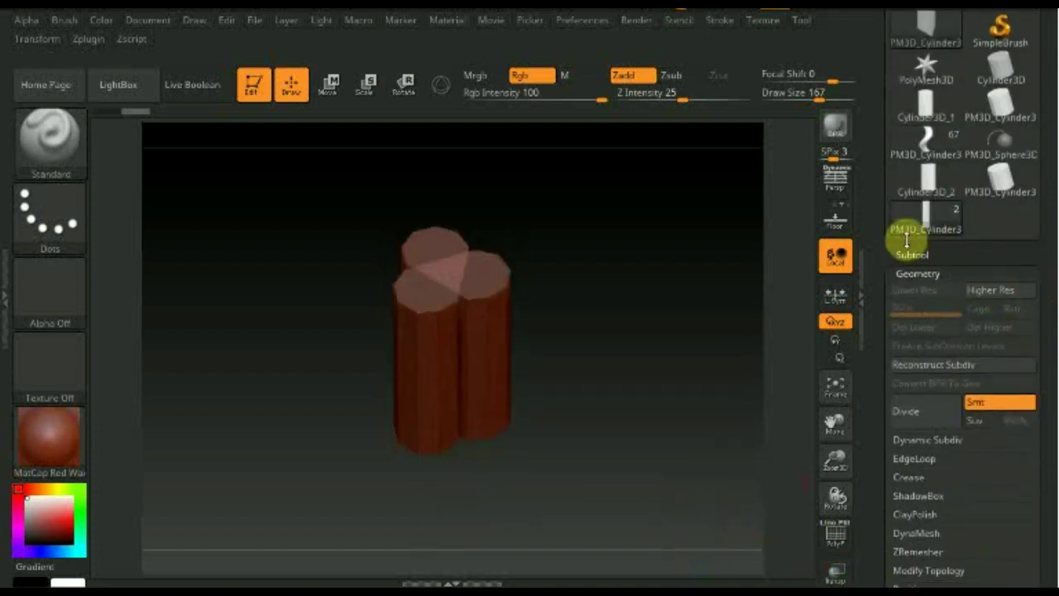
pyautogui.click(910, 255)
# Step: Make the second cylinder subtool active and rotate the column to a side view
pyautogui.click(917, 316)
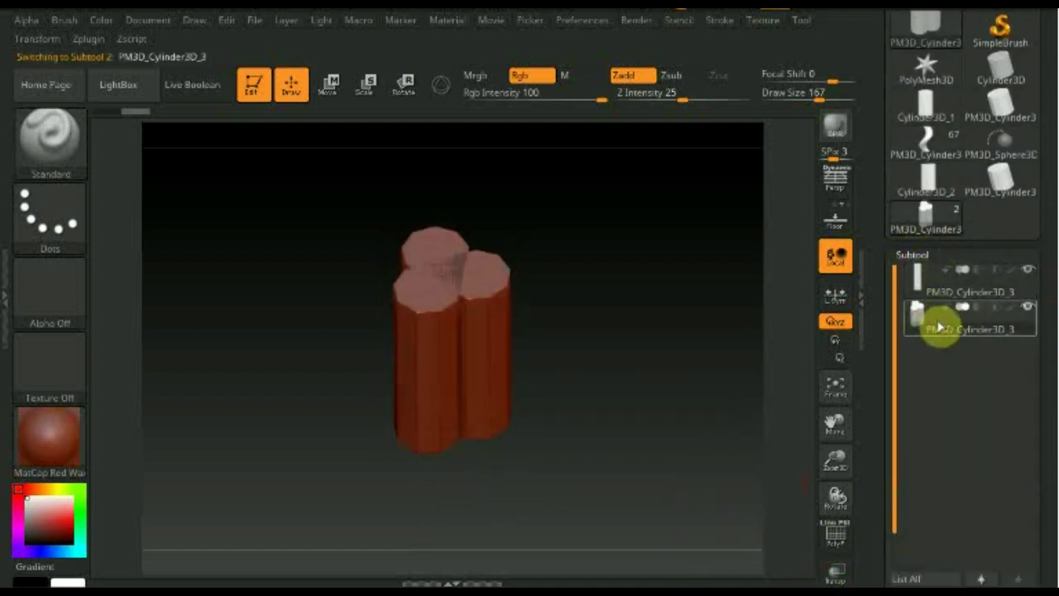
pyautogui.scroll(-4, 1050, 383)
pyautogui.scroll(-5, 1048, 298)
pyautogui.moveTo(610, 456)
pyautogui.mouseDown()
pyautogui.moveTo(605, 395)
pyautogui.moveTo(711, 398)
pyautogui.mouseUp()
pyautogui.scroll(-5, 995, 505)
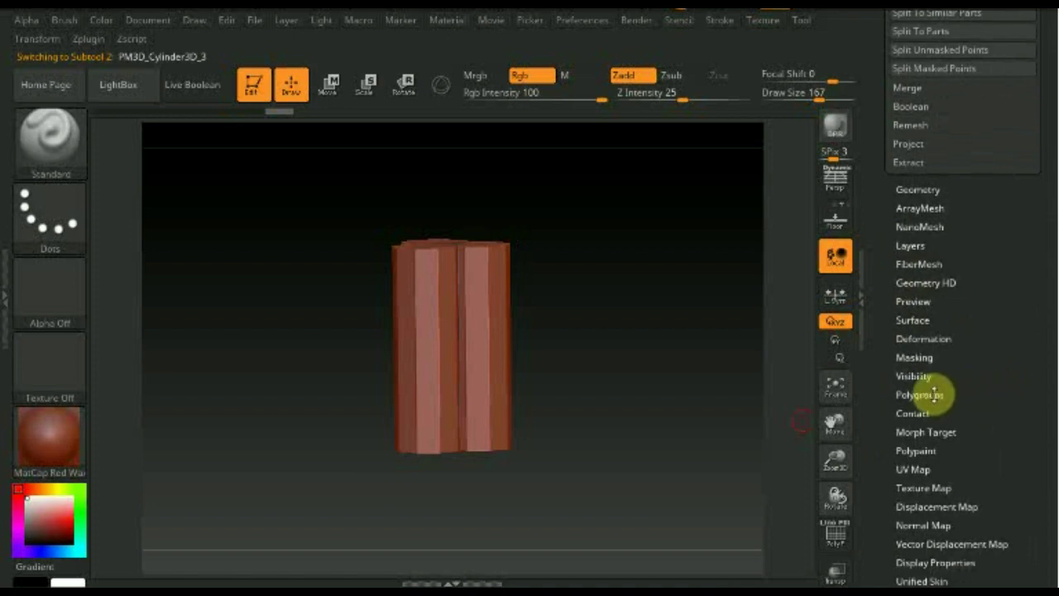
# Step: Expand Tool > Deformation and twist the column into a spiral at 34
pyautogui.click(924, 338)
pyautogui.scroll(-5, 1048, 397)
pyautogui.scroll(1, 1048, 437)
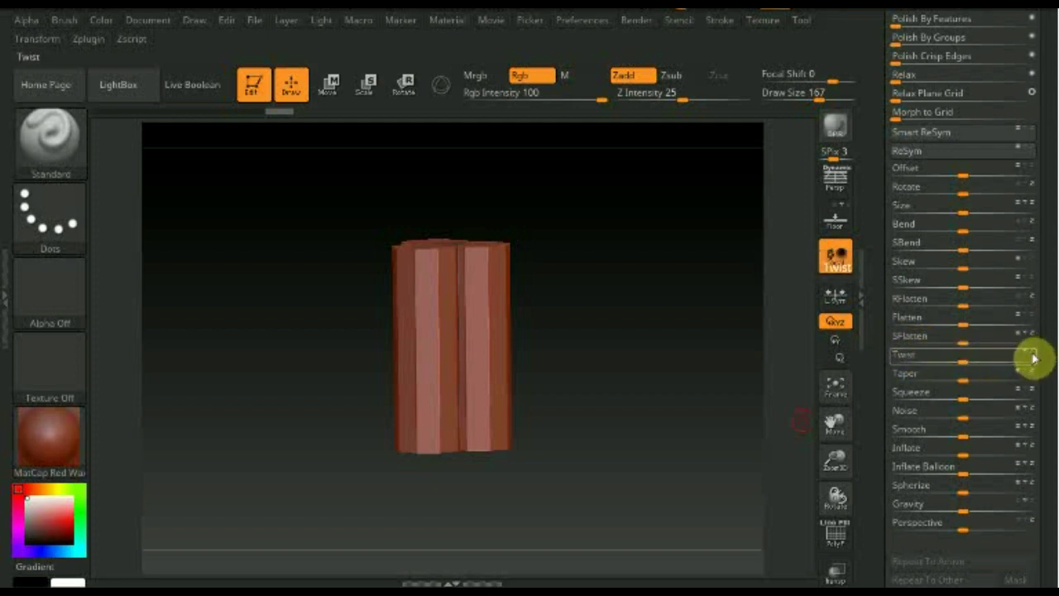
pyautogui.moveTo(967, 359)
pyautogui.mouseDown()
pyautogui.moveTo(1043, 385)
pyautogui.moveTo(990, 388)
pyautogui.mouseUp()
# Step: Orbit around the twisted column to inspect it, then expand the Subtool list
pyautogui.moveTo(560, 326)
pyautogui.mouseDown()
pyautogui.moveTo(510, 433)
pyautogui.moveTo(461, 442)
pyautogui.moveTo(390, 351)
pyautogui.moveTo(552, 329)
pyautogui.moveTo(610, 355)
pyautogui.moveTo(593, 372)
pyautogui.moveTo(747, 278)
pyautogui.mouseUp()
pyautogui.moveTo(1046, 146); pyautogui.dragTo(1048, 273)
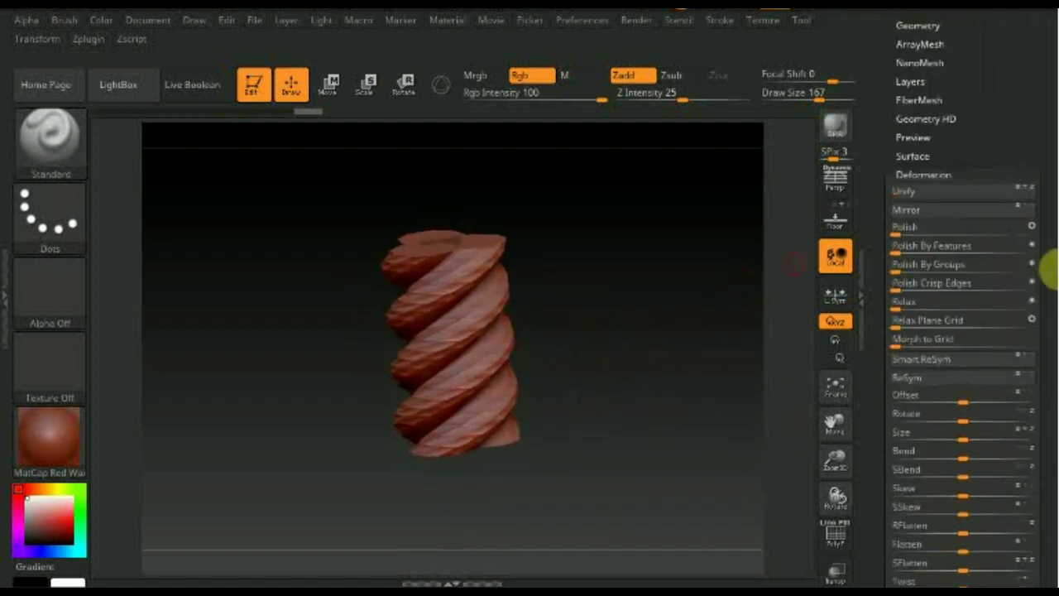
pyautogui.click(911, 111)
pyautogui.moveTo(970, 136)
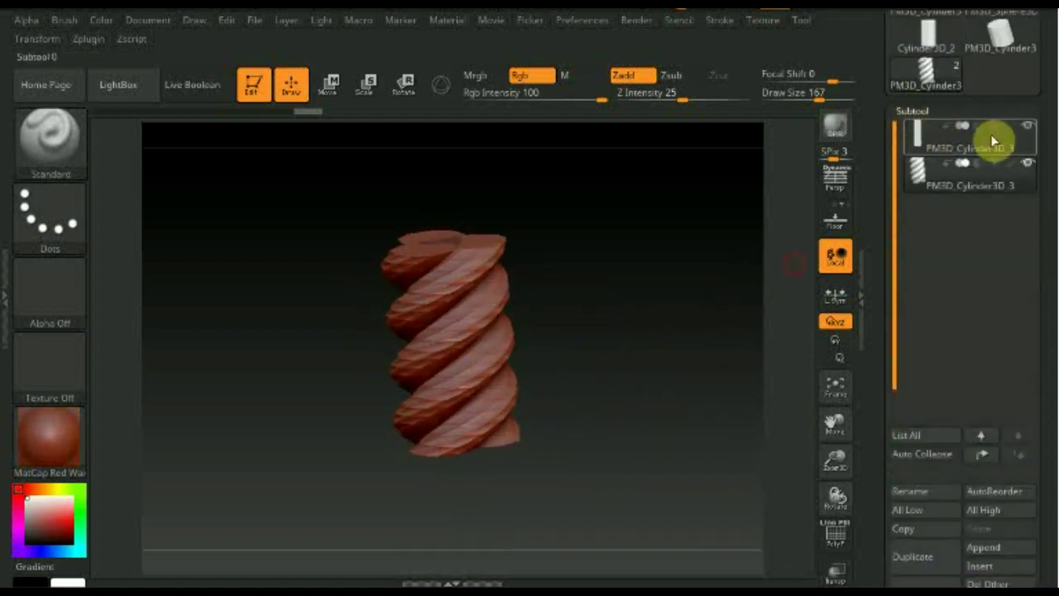
# Step: Hide the white box subtool and subdivide the spiral column with Ctrl+D
pyautogui.click(1031, 130)
pyautogui.moveTo(580, 343); pyautogui.dragTo(590, 332)
pyautogui.hotkey('ctrl', 'd')
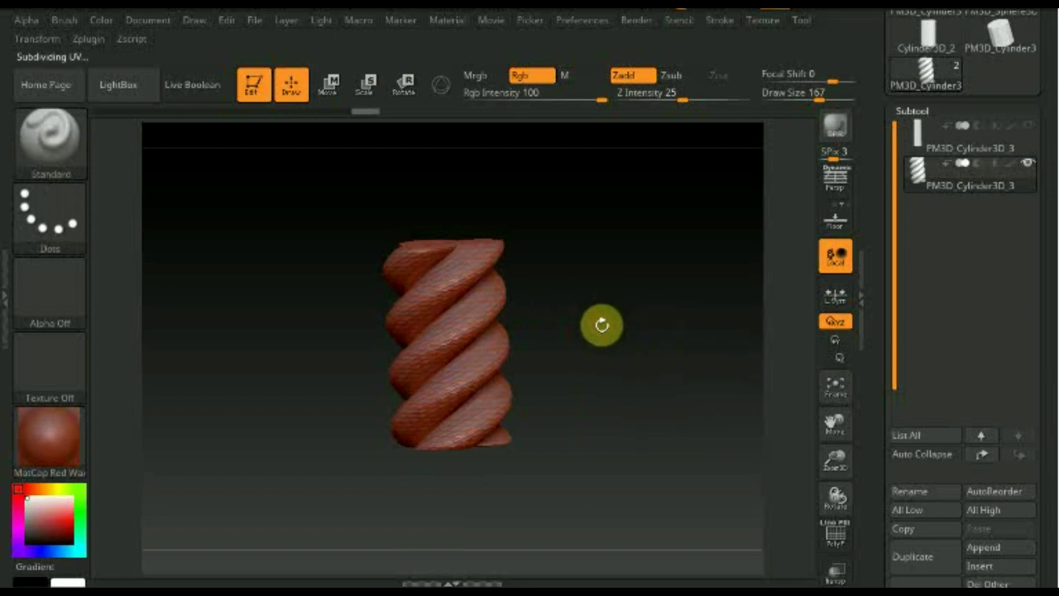
# Step: Zoom in to inspect the smoothed surface, then stand the column upright in side view
pyautogui.scroll(2, 615, 378)
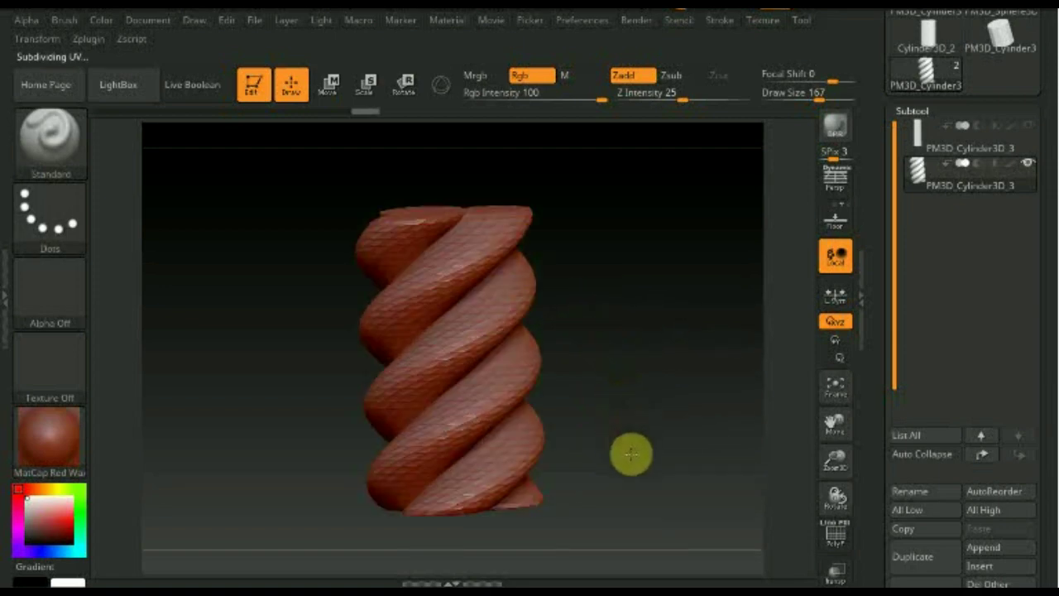
pyautogui.scroll(3, 629, 452)
pyautogui.scroll(3, 643, 405)
pyautogui.moveTo(571, 428); pyautogui.dragTo(460, 452, button='right')
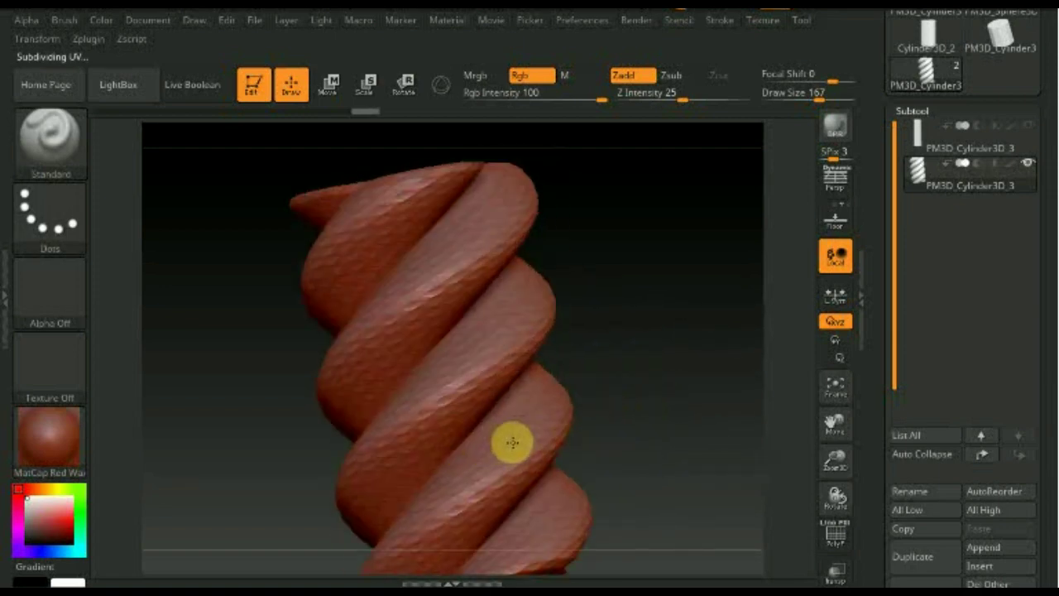
pyautogui.scroll(-1, 513, 443)
pyautogui.scroll(-1, 655, 421)
pyautogui.scroll(-1, 655, 319)
pyautogui.scroll(-1, 643, 269)
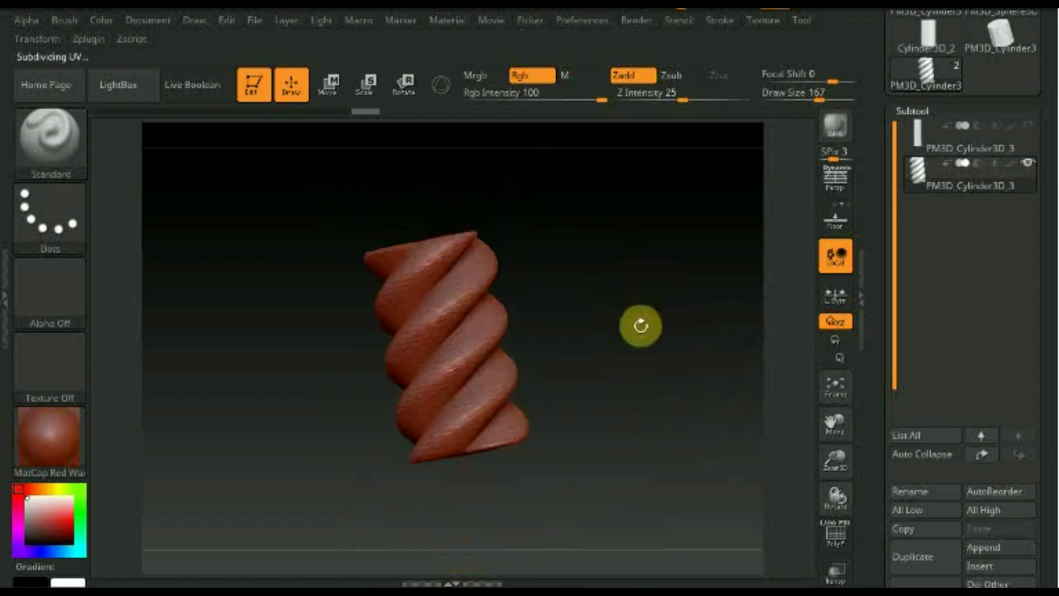
pyautogui.moveTo(641, 326); pyautogui.dragTo(643, 372)
pyautogui.moveTo(605, 315); pyautogui.dragTo(515, 250)
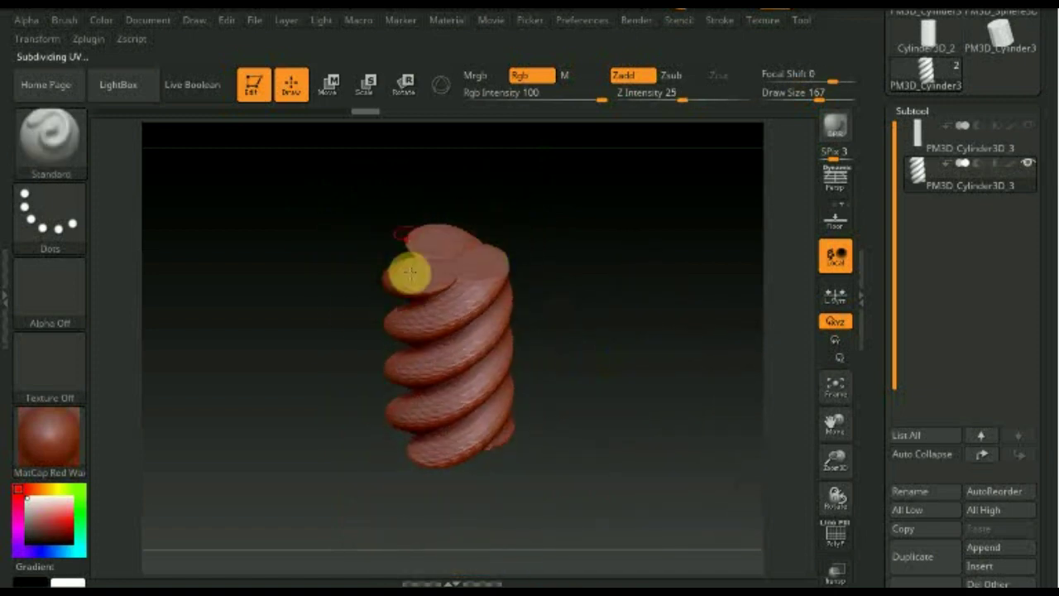
pyautogui.moveTo(610, 350)
pyautogui.mouseDown()
pyautogui.moveTo(612, 290)
pyautogui.moveTo(634, 331)
pyautogui.mouseUp()
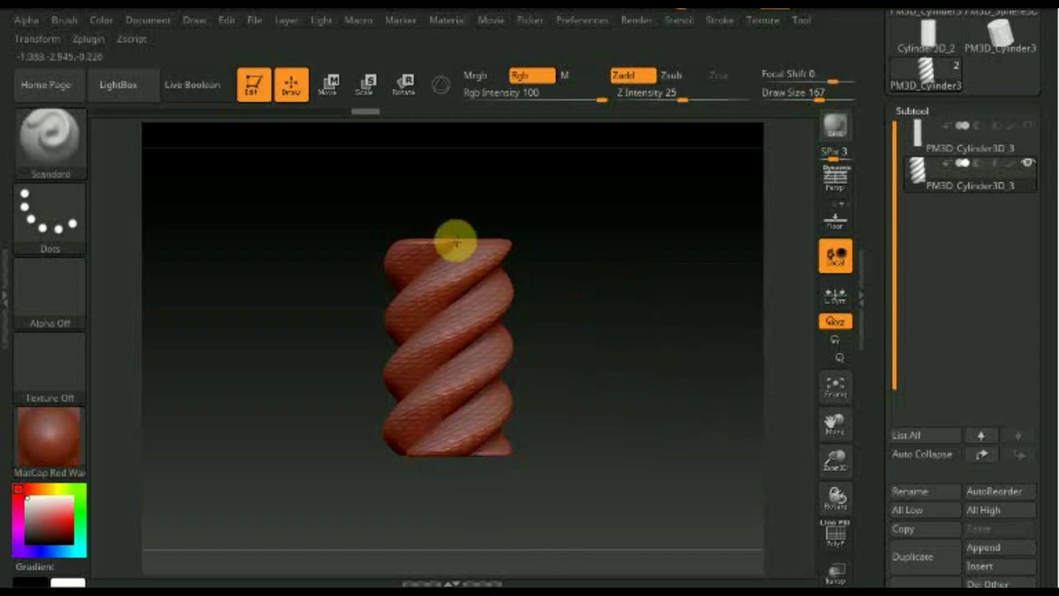
pyautogui.hotkey('ctrl', 'shift')
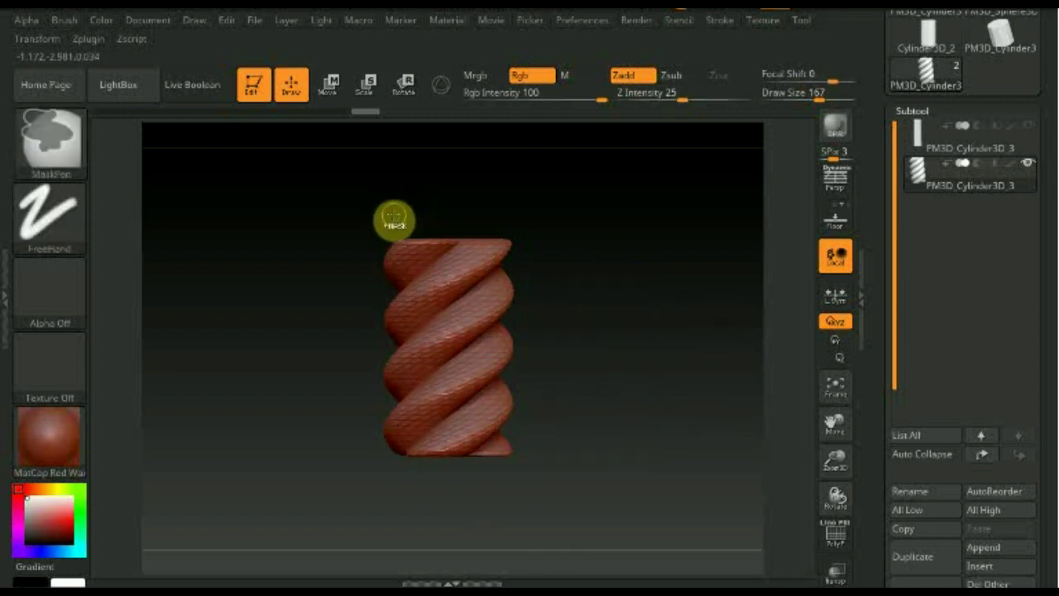
pyautogui.keyDown('ctrl'); pyautogui.keyDown('shift'); pyautogui.moveTo(366, 212); pyautogui.dragTo(532, 245); pyautogui.keyUp('shift'); pyautogui.keyUp('ctrl')
pyautogui.moveTo(580, 333); pyautogui.dragTo(581, 438)
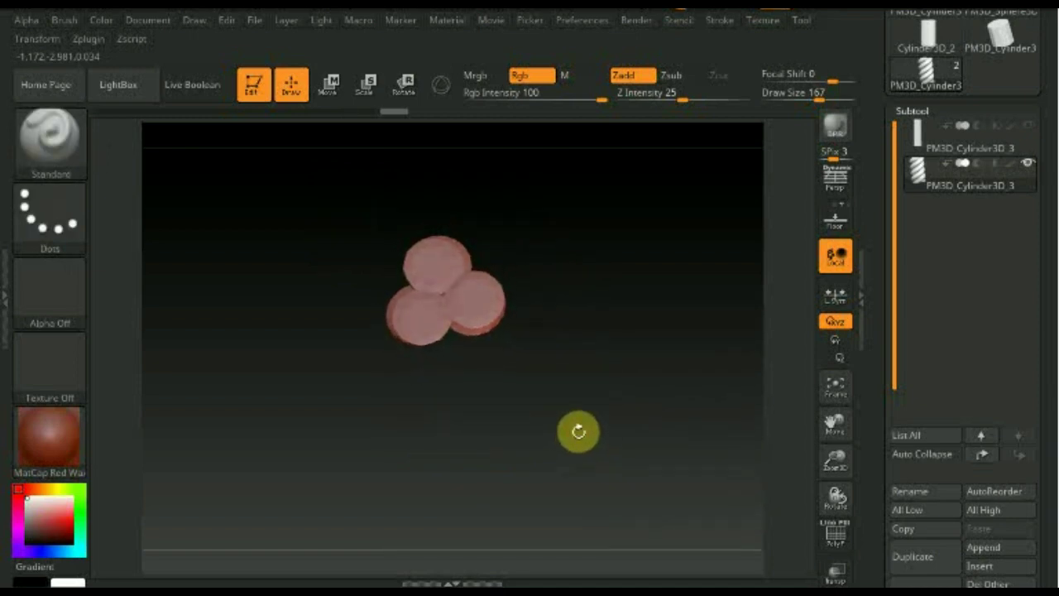
pyautogui.moveTo(582, 424)
pyautogui.mouseDown()
pyautogui.moveTo(593, 266)
pyautogui.moveTo(583, 303)
pyautogui.mouseUp()
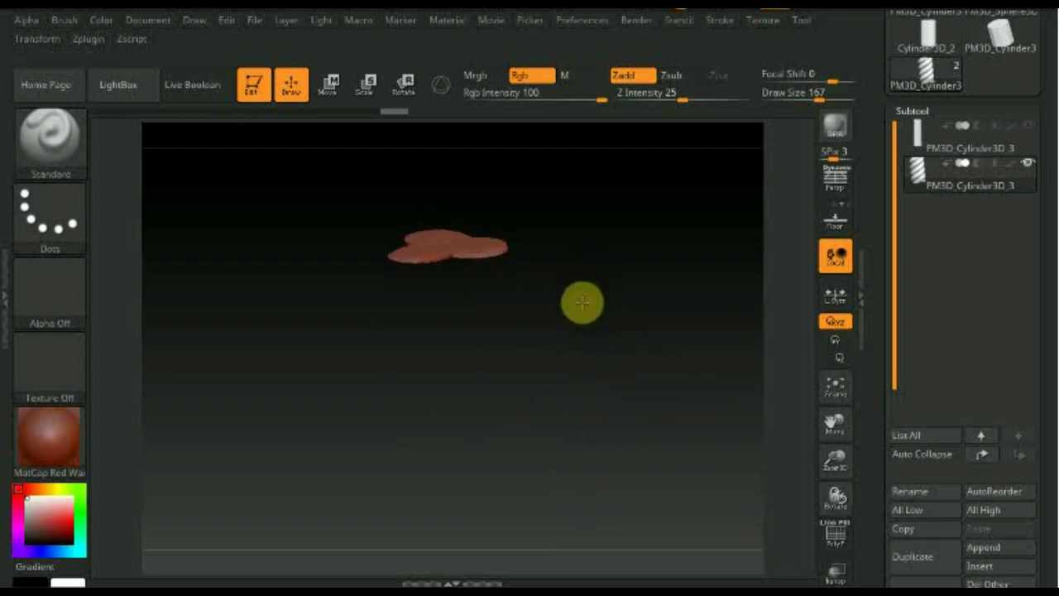
pyautogui.keyDown('shift'); pyautogui.moveTo(595, 281); pyautogui.dragTo(610, 338); pyautogui.keyUp('shift')
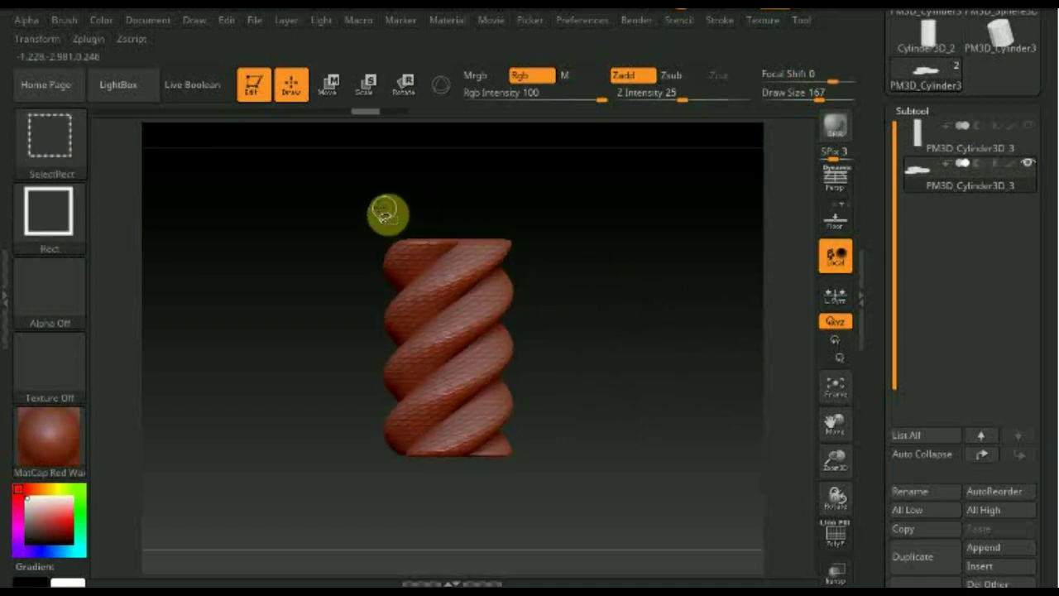
pyautogui.moveTo(382, 217)
pyautogui.keyDown('ctrl'); pyautogui.keyDown('shift'); pyautogui.mouseDown()
pyautogui.moveTo(484, 245)
pyautogui.moveTo(517, 242)
pyautogui.mouseUp(); pyautogui.keyUp('shift'); pyautogui.keyUp('ctrl')
pyautogui.moveTo(588, 307); pyautogui.dragTo(592, 435)
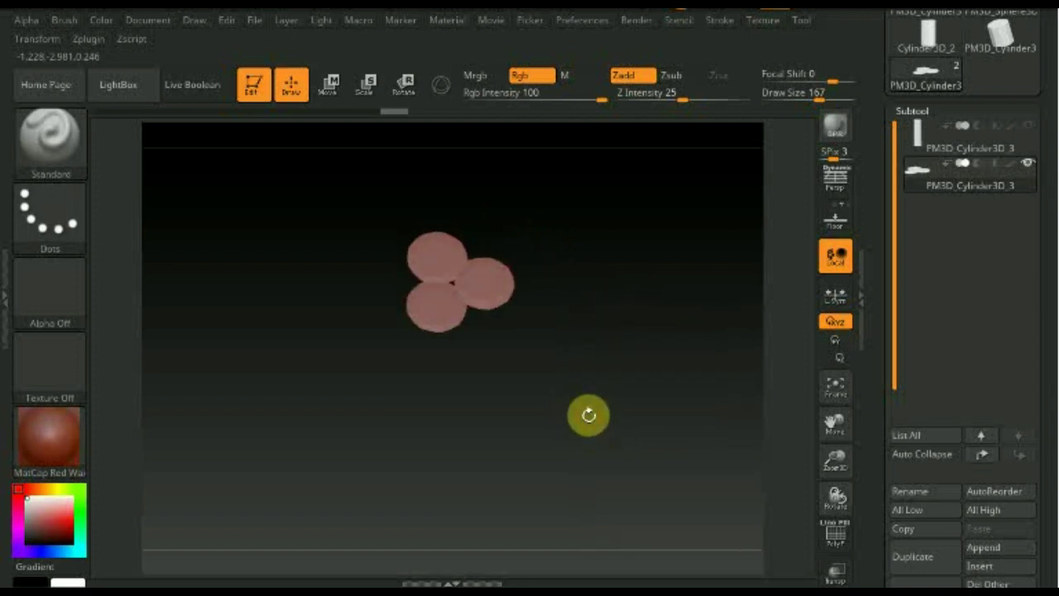
pyautogui.click(836, 534)
pyautogui.moveTo(594, 440)
pyautogui.mouseDown()
pyautogui.moveTo(587, 306)
pyautogui.moveTo(588, 409)
pyautogui.mouseUp()
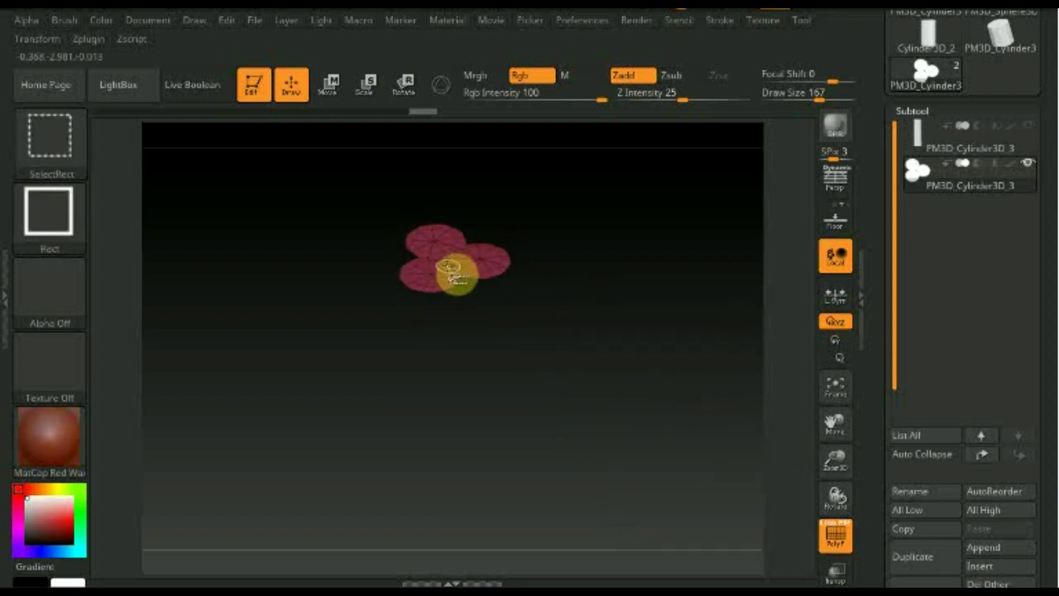
pyautogui.keyDown('ctrl'); pyautogui.keyDown('shift'); pyautogui.click(446, 267); pyautogui.keyUp('shift'); pyautogui.keyUp('ctrl')
pyautogui.moveTo(549, 321)
pyautogui.mouseDown()
pyautogui.moveTo(574, 451)
pyautogui.moveTo(585, 409)
pyautogui.moveTo(578, 269)
pyautogui.moveTo(622, 341)
pyautogui.mouseUp()
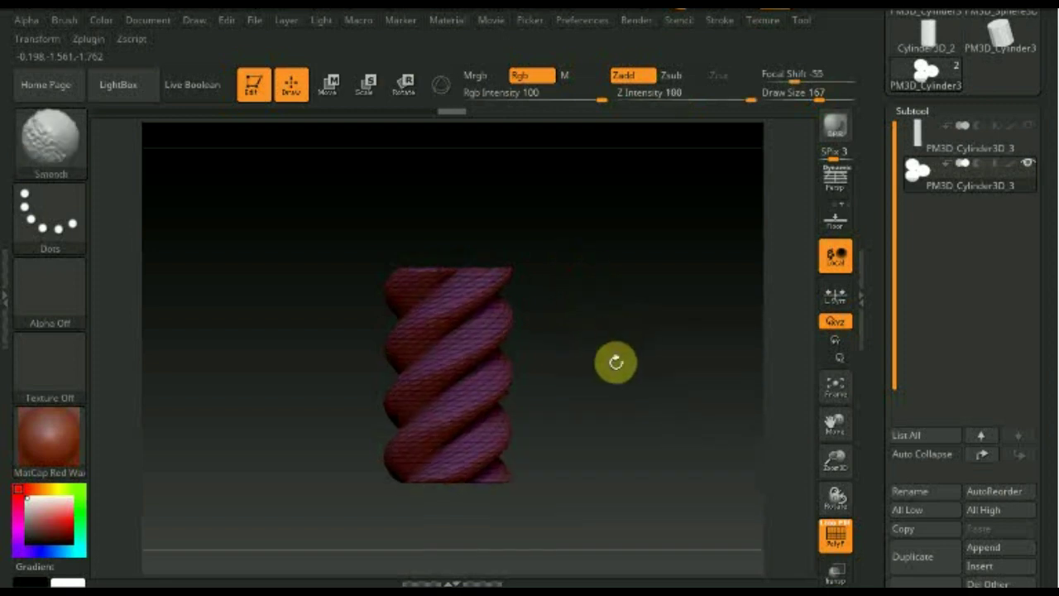
pyautogui.keyDown('ctrl'); pyautogui.keyDown('shift'); pyautogui.moveTo(574, 544); pyautogui.dragTo(383, 478); pyautogui.keyUp('shift'); pyautogui.keyUp('ctrl')
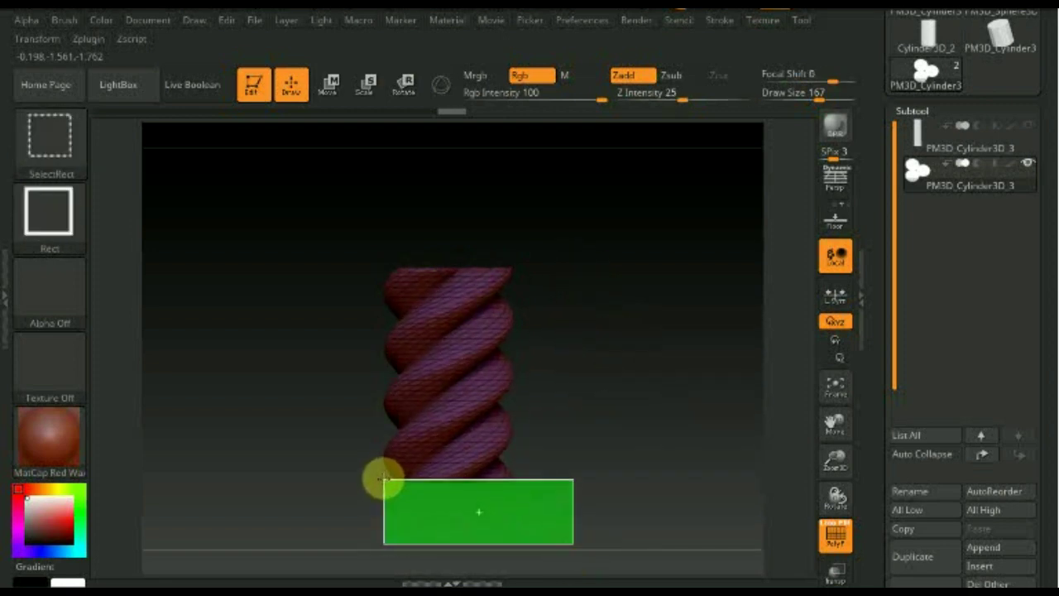
pyautogui.moveTo(481, 488)
pyautogui.mouseDown()
pyautogui.moveTo(598, 414)
pyautogui.moveTo(598, 373)
pyautogui.mouseUp()
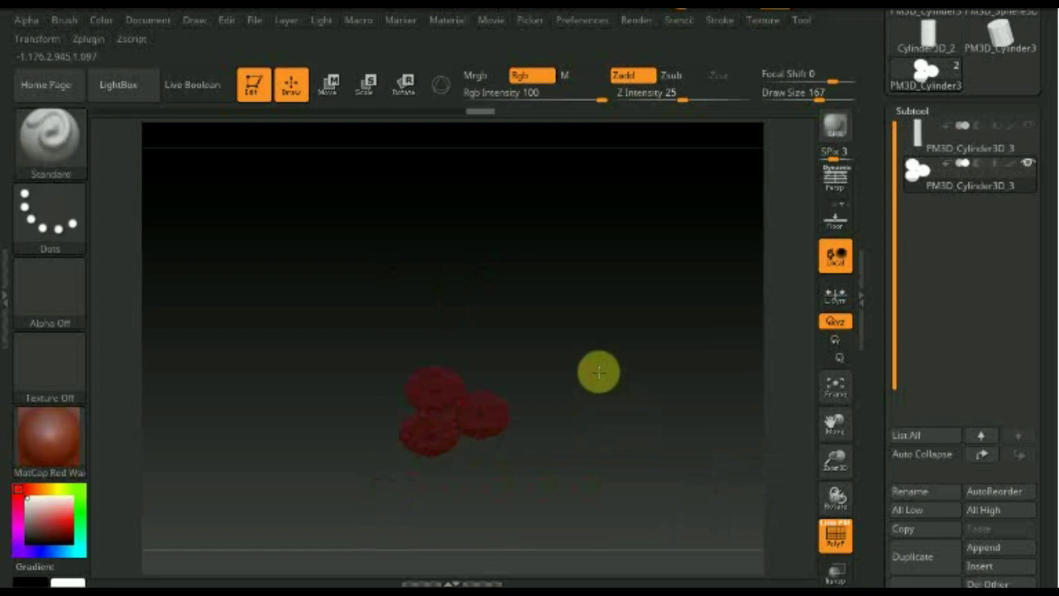
pyautogui.press('shift')
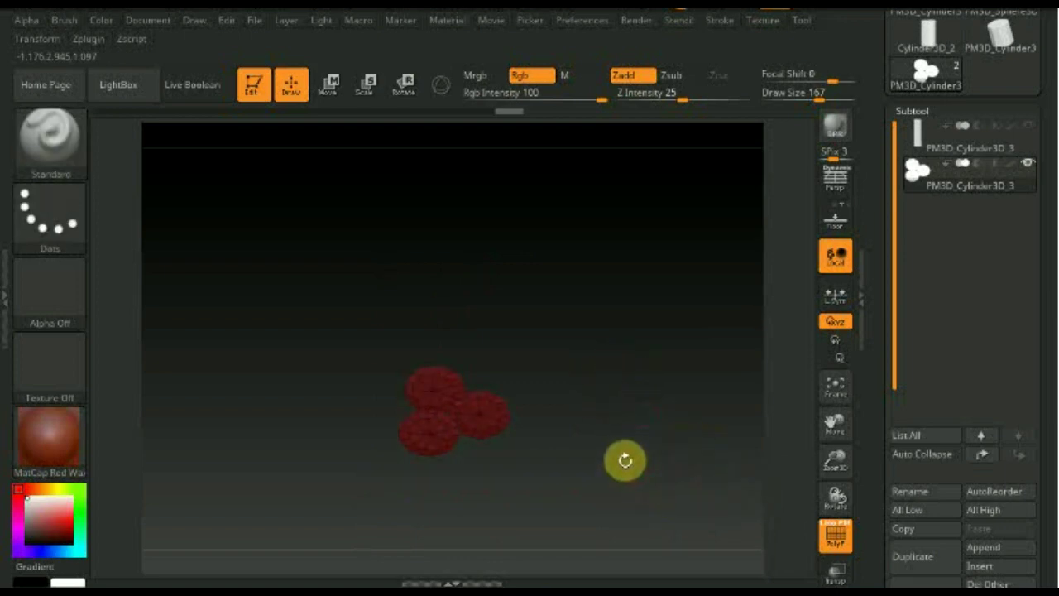
pyautogui.press('ctrl')
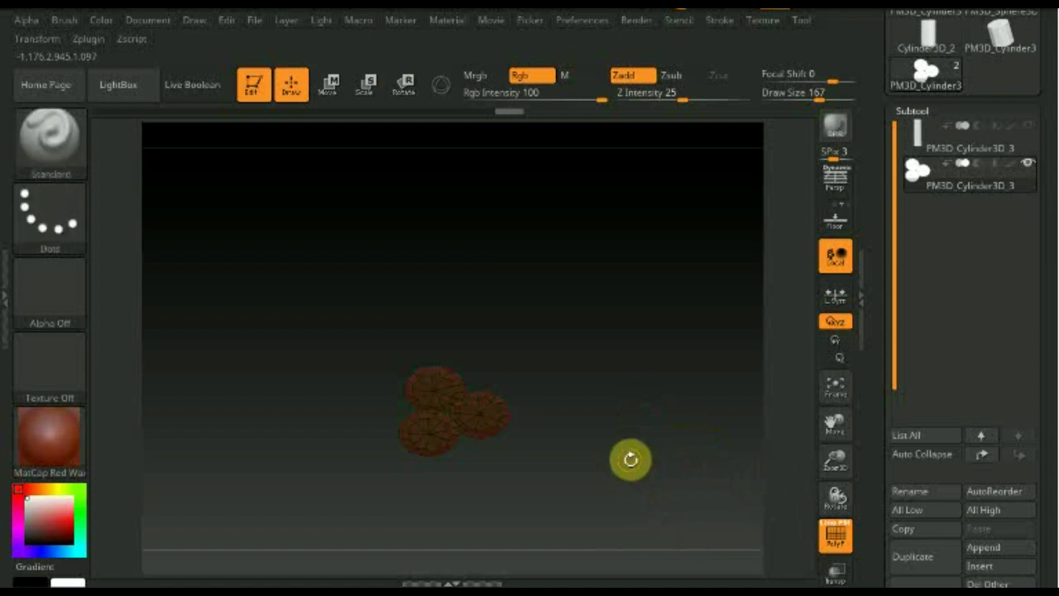
pyautogui.moveTo(674, 480); pyautogui.dragTo(679, 580)
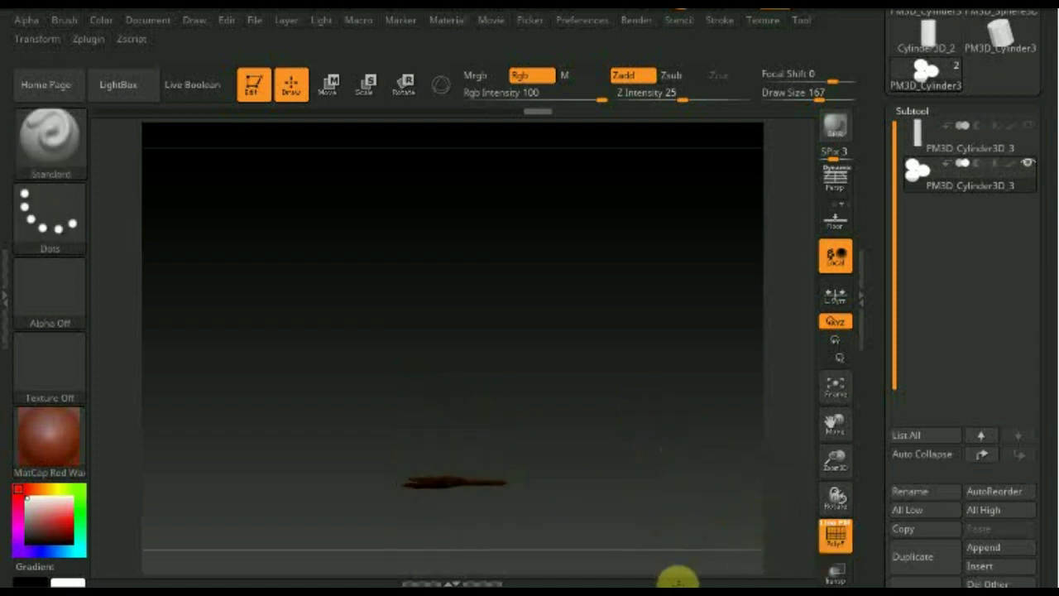
pyautogui.keyDown('ctrl'); pyautogui.keyDown('shift'); pyautogui.click(653, 496); pyautogui.keyUp('shift'); pyautogui.keyUp('ctrl')
pyautogui.moveTo(662, 497)
pyautogui.mouseDown()
pyautogui.moveTo(648, 540)
pyautogui.moveTo(657, 319)
pyautogui.moveTo(645, 524)
pyautogui.mouseUp()
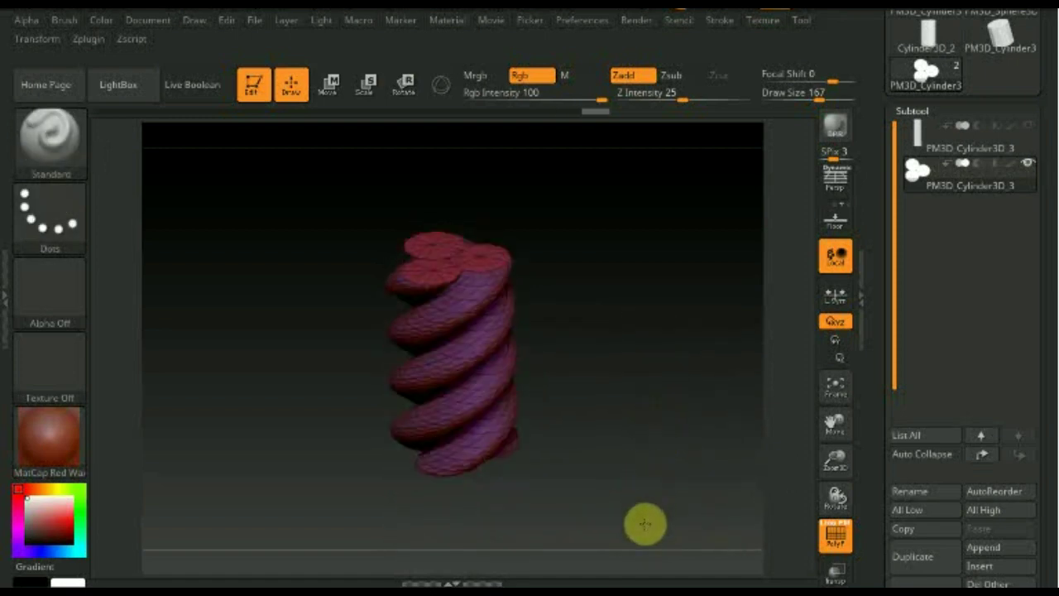
pyautogui.moveTo(645, 482)
pyautogui.mouseDown()
pyautogui.moveTo(645, 470)
pyautogui.moveTo(670, 456)
pyautogui.mouseUp()
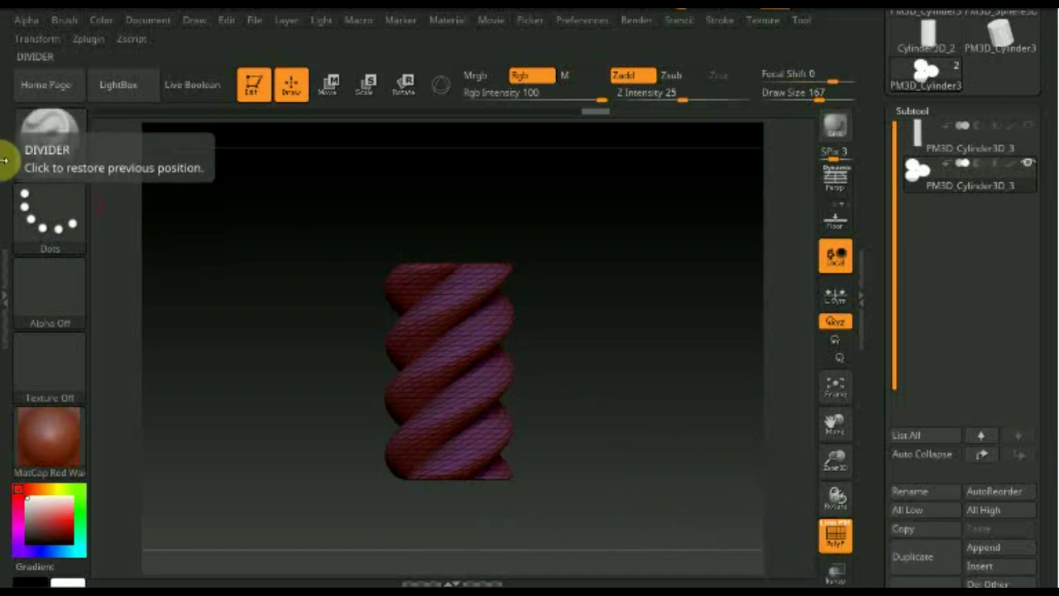
pyautogui.click(836, 538)
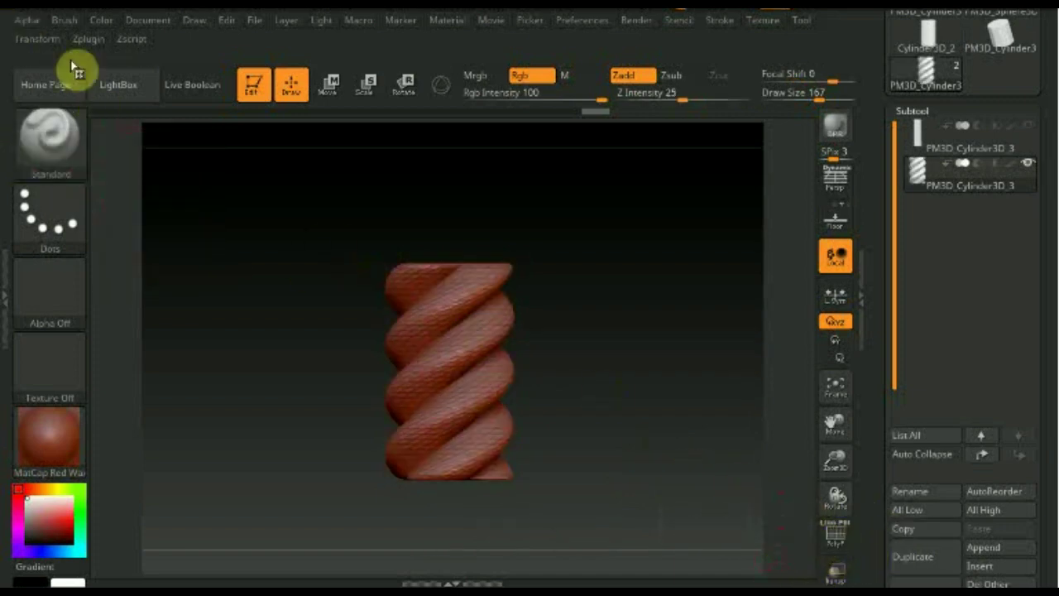
pyautogui.click(47, 149)
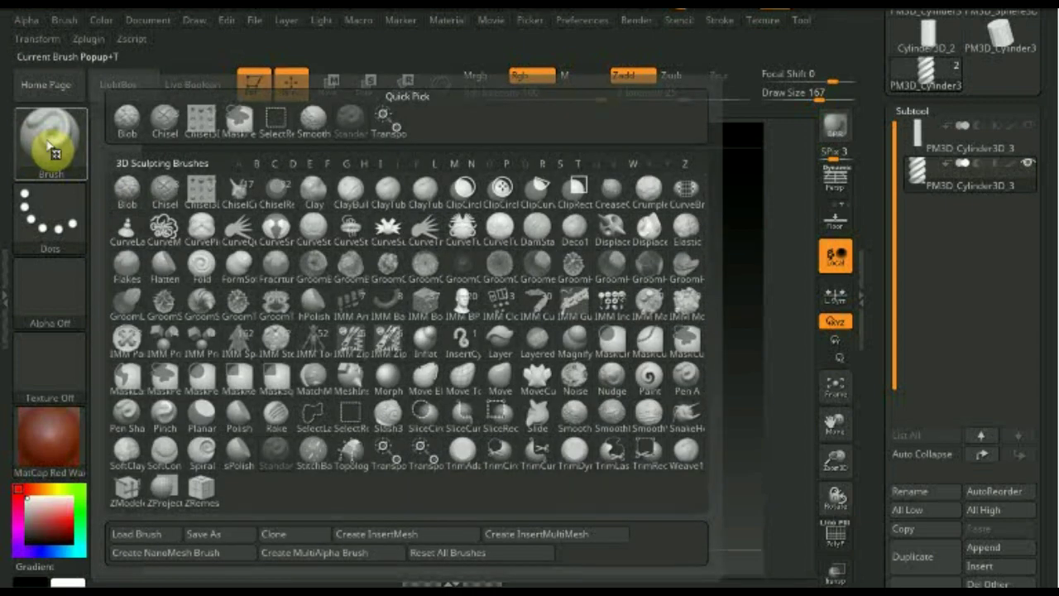
# Step: Use Brush > Create InsertMesh and choose New to turn the spiral into a brush
pyautogui.click(383, 538)
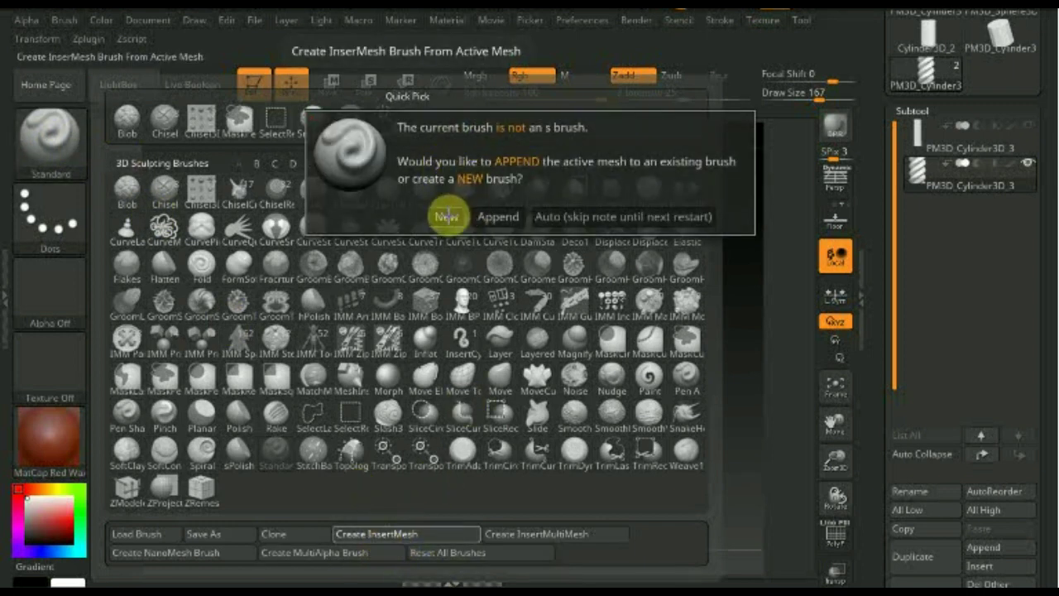
pyautogui.click(447, 216)
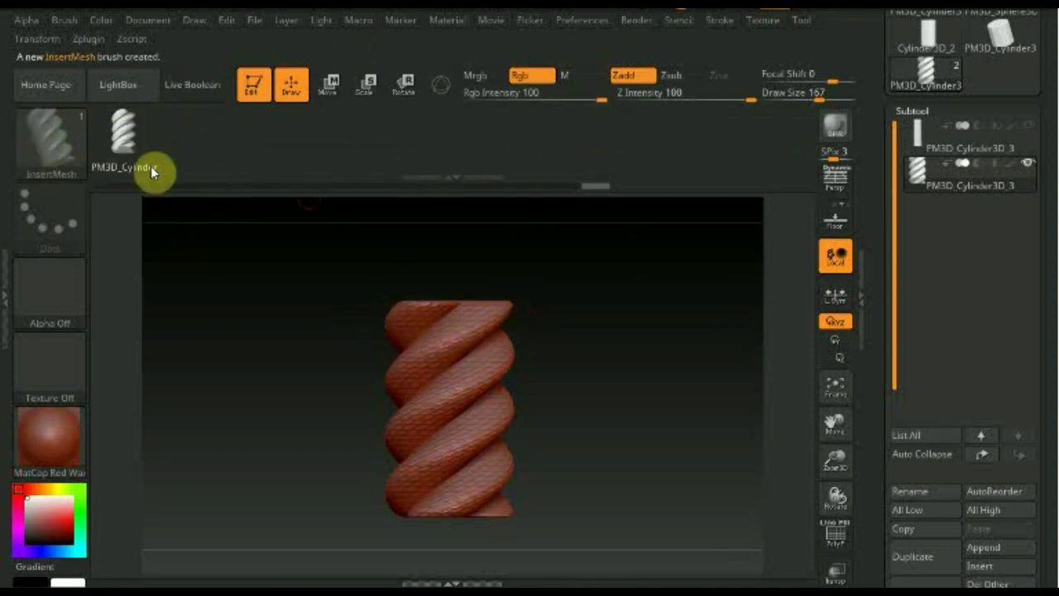
# Step: Delete the spiral's lower subdivision levels with Geometry > Del Lower
pyautogui.scroll(-3, 1047, 207)
pyautogui.scroll(-4, 1047, 165)
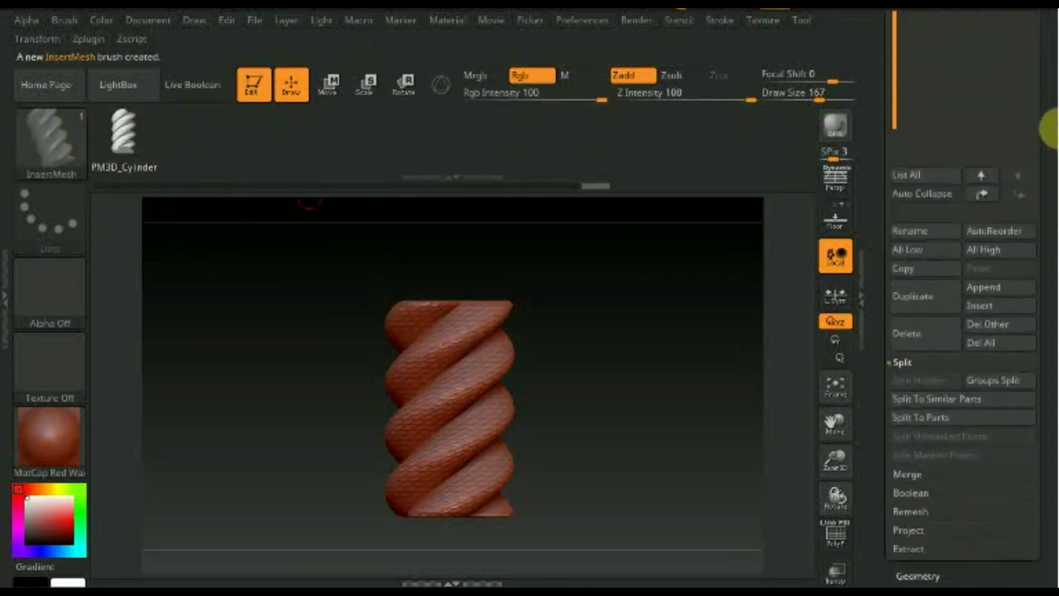
pyautogui.scroll(-5, 1047, 166)
pyautogui.scroll(-1, 952, 307)
pyautogui.click(919, 371)
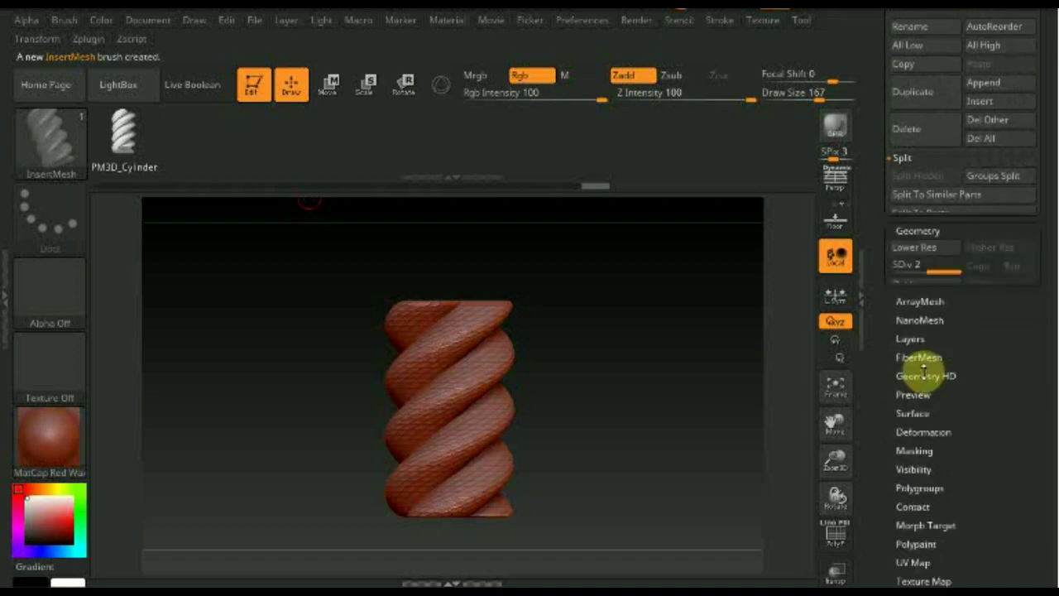
pyautogui.moveTo(1010, 301); pyautogui.dragTo(1005, 423)
pyautogui.scroll(2, 1005, 423)
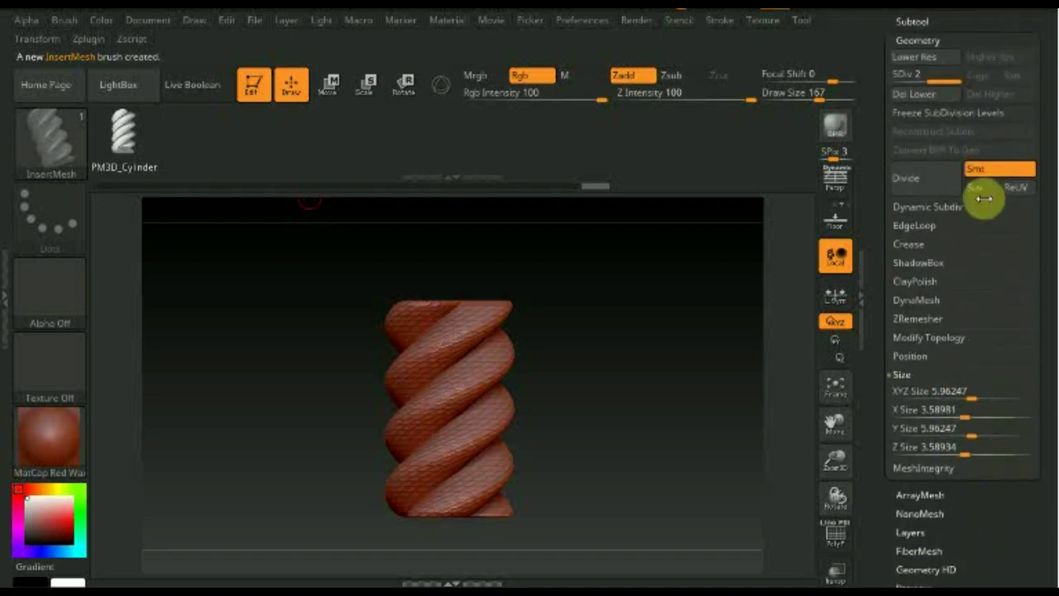
pyautogui.click(927, 96)
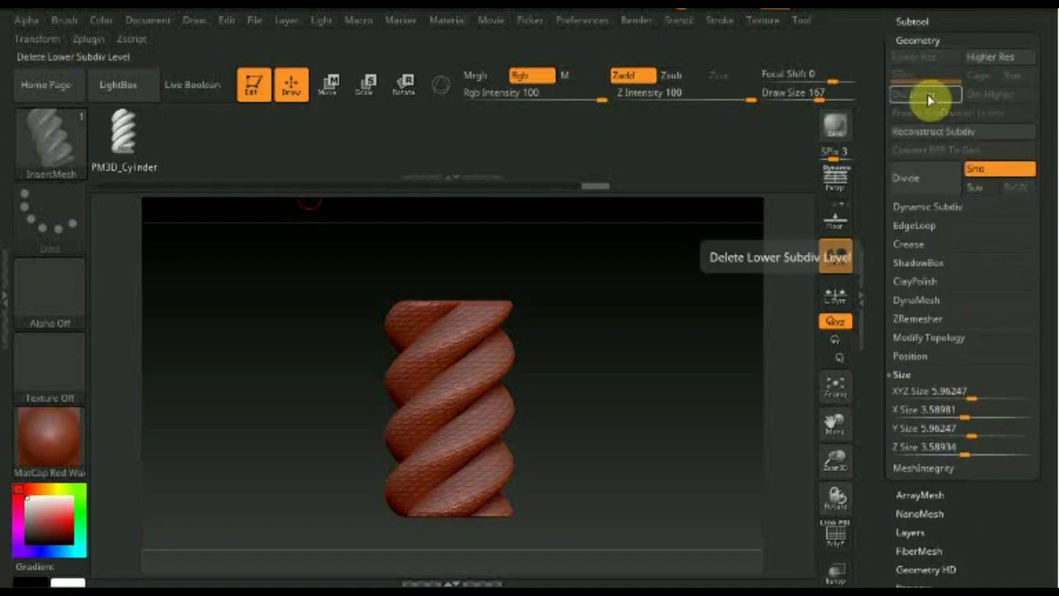
# Step: Test the new InsertMesh brush by drawing a twisted spiral leaning left
pyautogui.moveTo(1045, 123); pyautogui.dragTo(1040, 190)
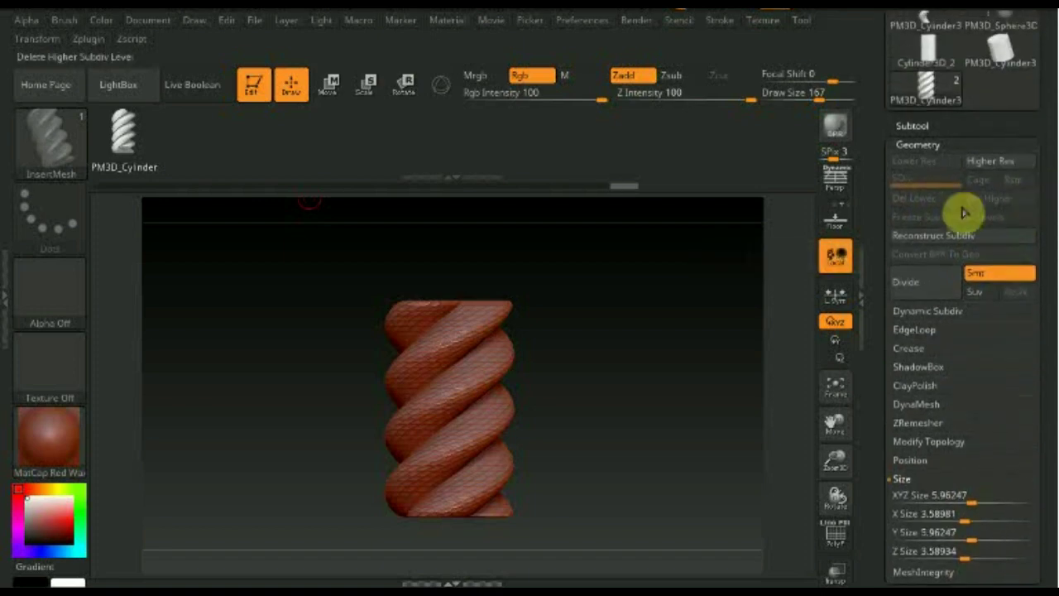
pyautogui.moveTo(1049, 141); pyautogui.dragTo(1043, 175)
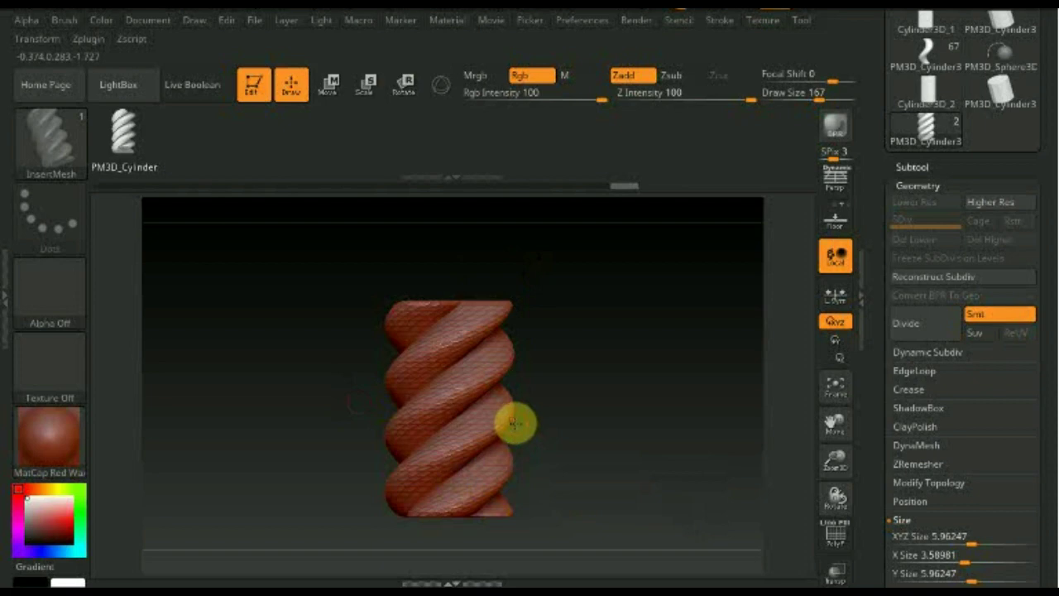
pyautogui.moveTo(432, 346)
pyautogui.mouseDown()
pyautogui.moveTo(372, 383)
pyautogui.moveTo(399, 422)
pyautogui.mouseUp()
pyautogui.click(723, 23)
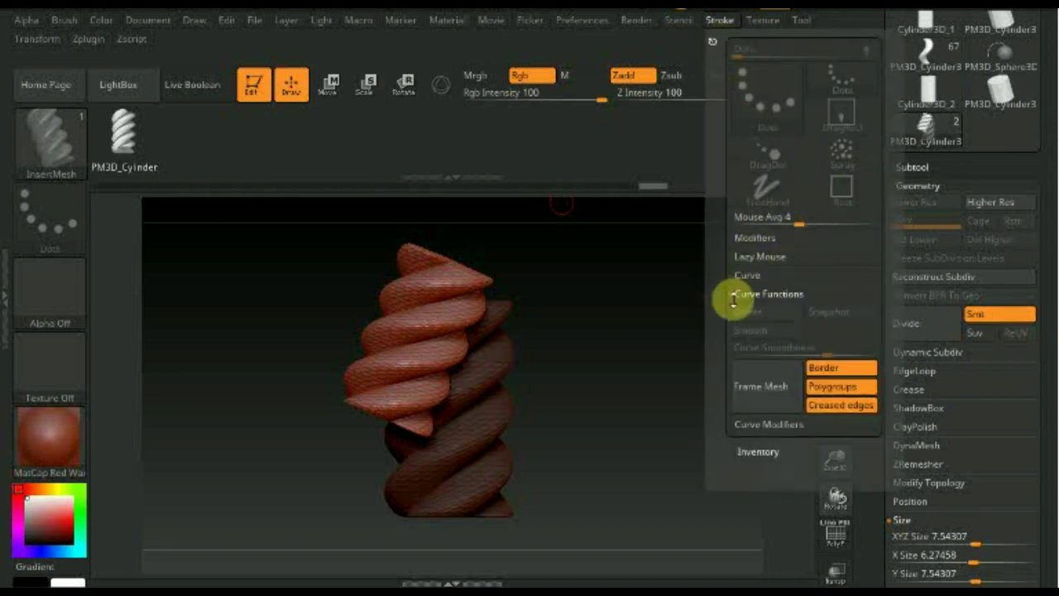
# Step: Enable Curve Mode and AsLine in the Stroke settings and turn off Snap
pyautogui.click(755, 257)
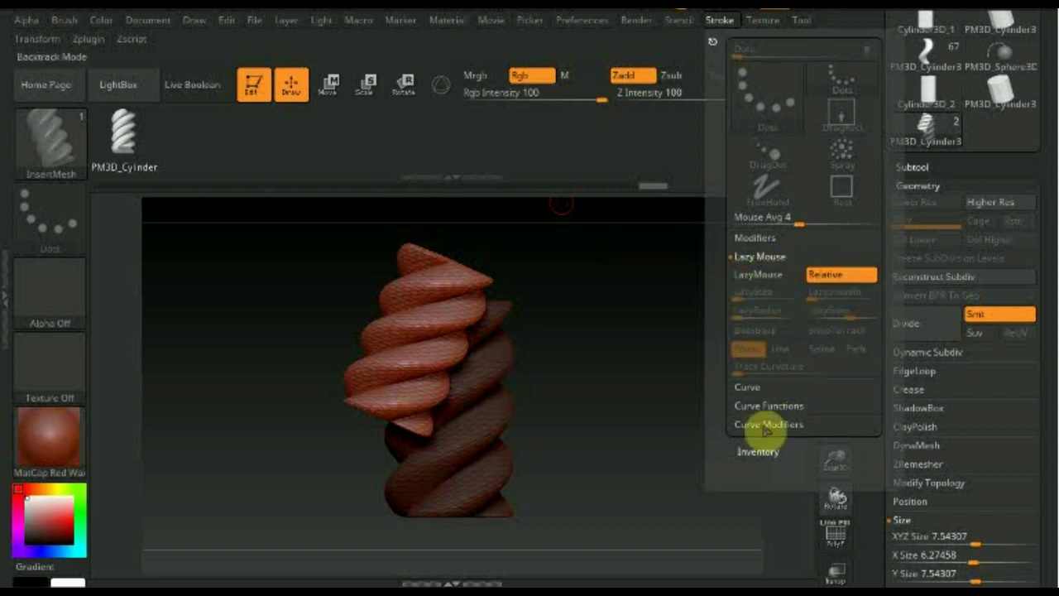
pyautogui.click(749, 387)
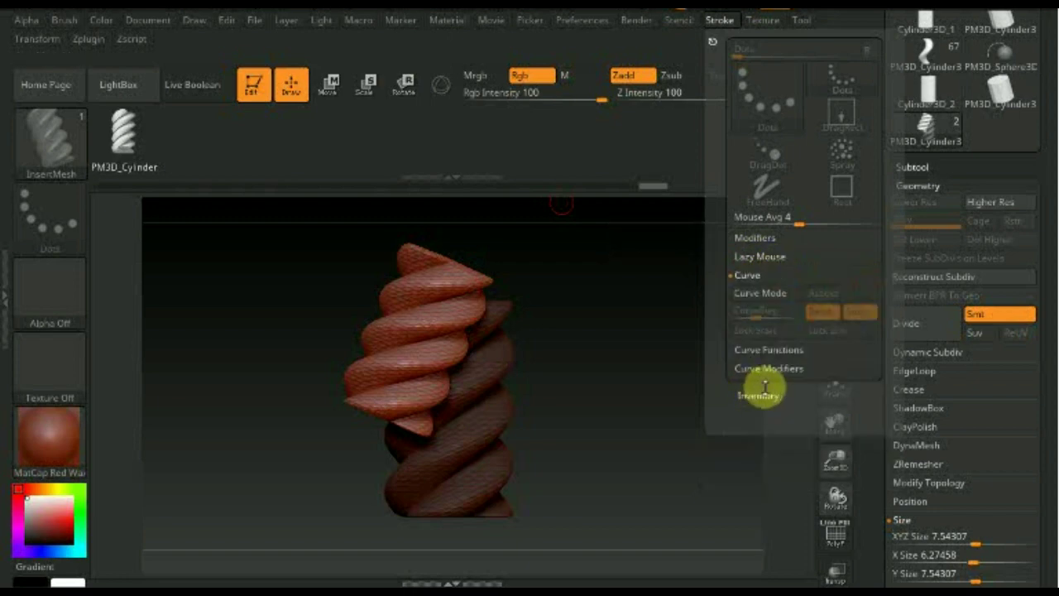
pyautogui.click(762, 295)
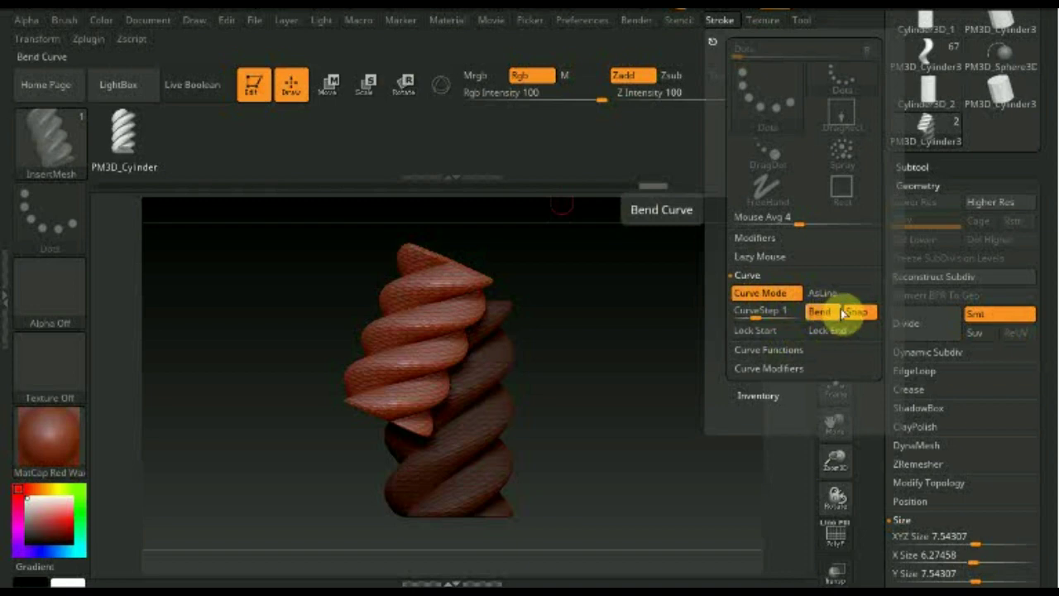
pyautogui.click(856, 311)
pyautogui.click(828, 293)
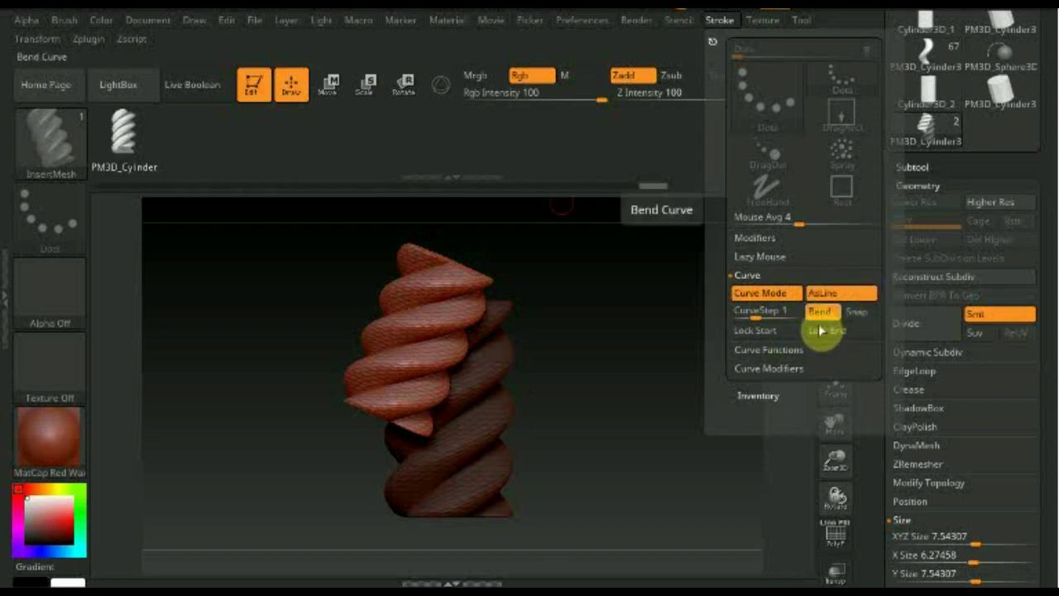
pyautogui.click(770, 350)
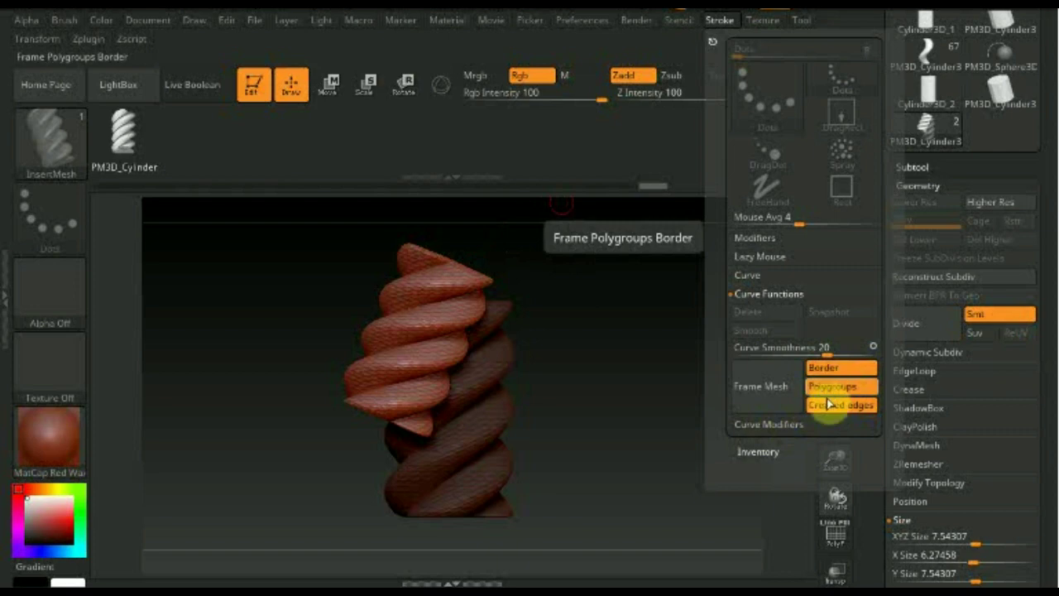
# Step: Reshape the Curve Falloff graph to start high, dip mid-way, and slope down
pyautogui.click(758, 424)
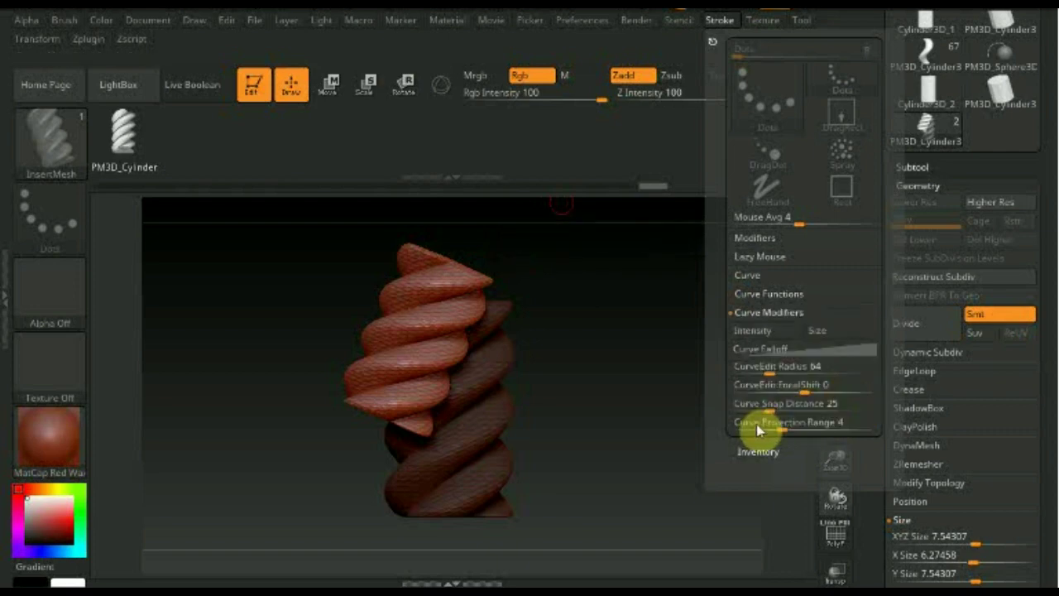
pyautogui.click(797, 350)
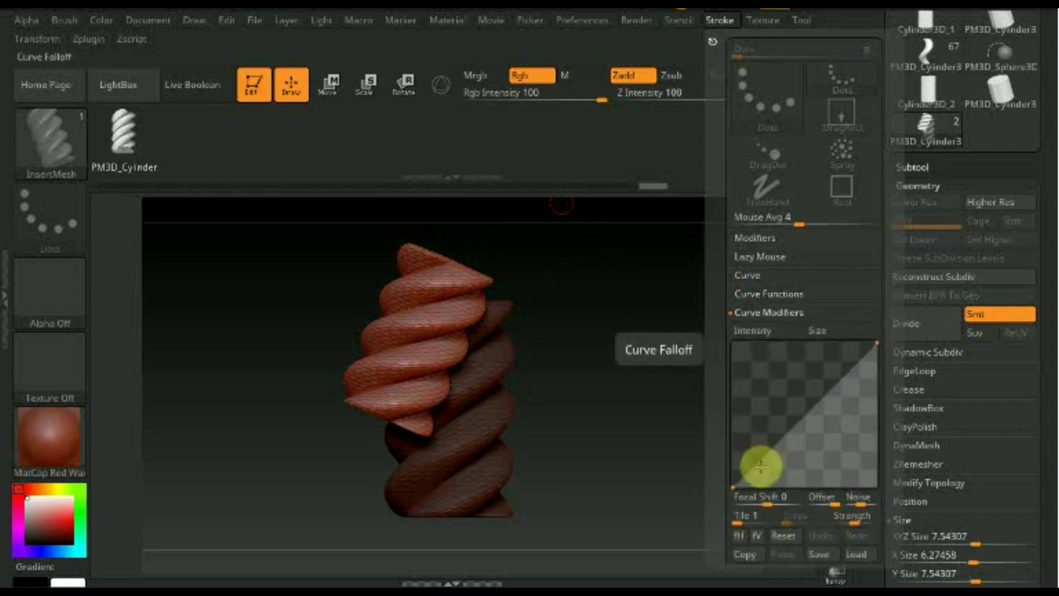
pyautogui.moveTo(733, 484); pyautogui.dragTo(759, 379)
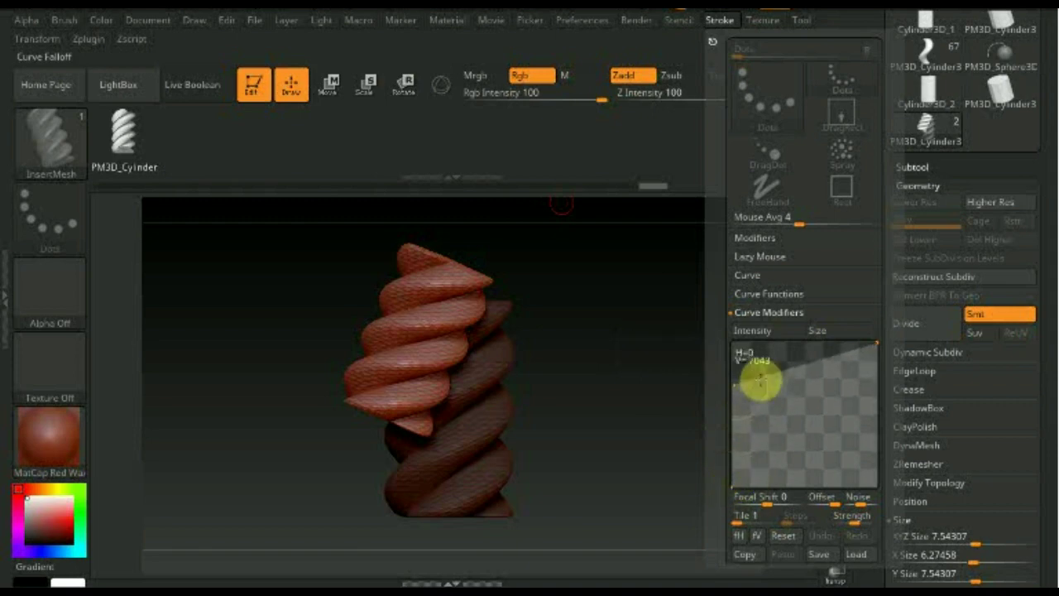
pyautogui.moveTo(776, 372); pyautogui.dragTo(778, 387)
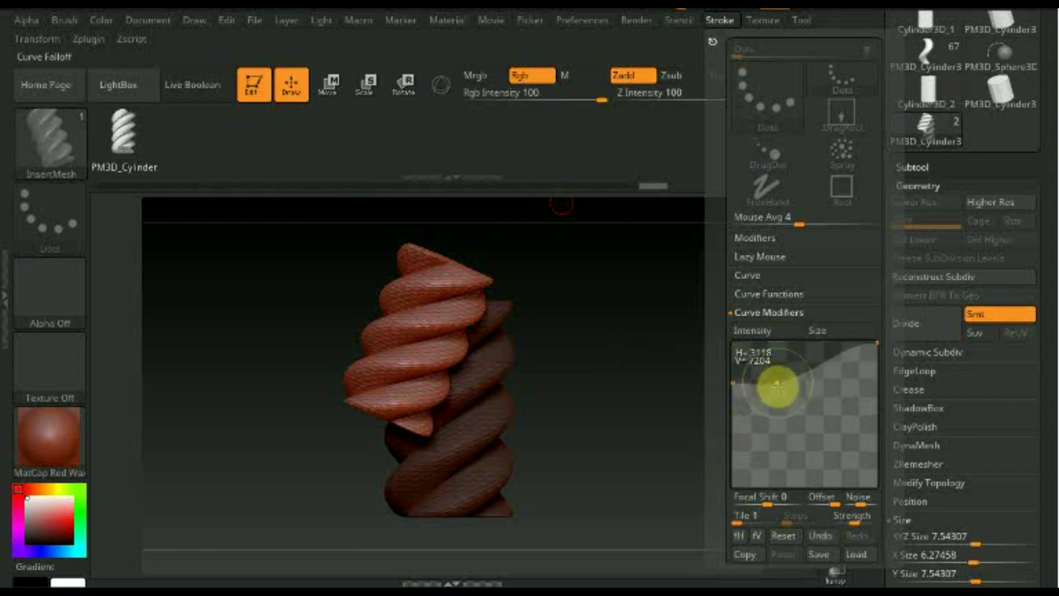
pyautogui.moveTo(877, 341)
pyautogui.mouseDown()
pyautogui.moveTo(873, 447)
pyautogui.moveTo(842, 448)
pyautogui.mouseUp()
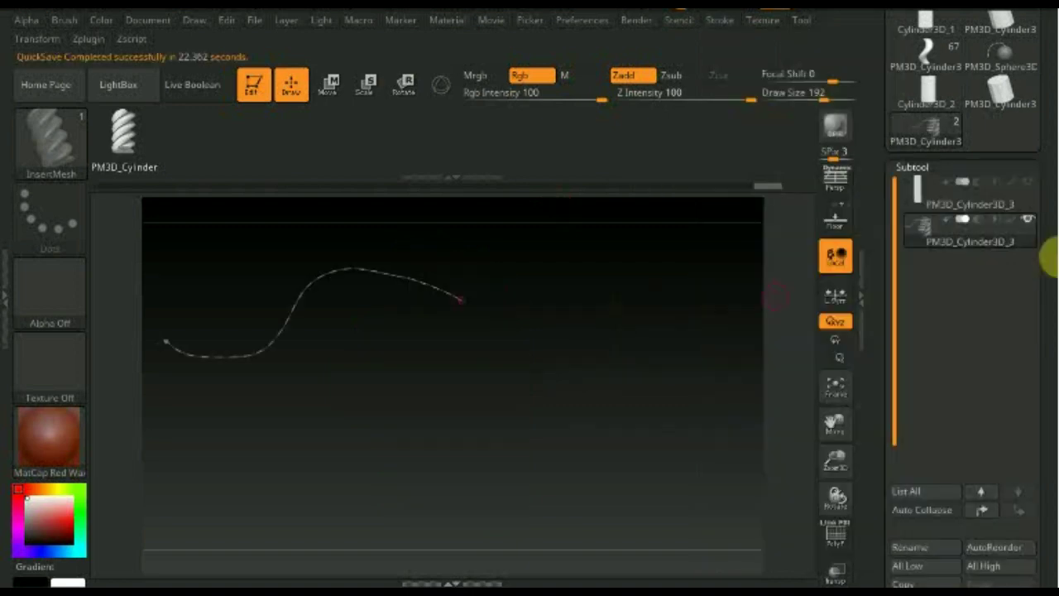
pyautogui.click(922, 226)
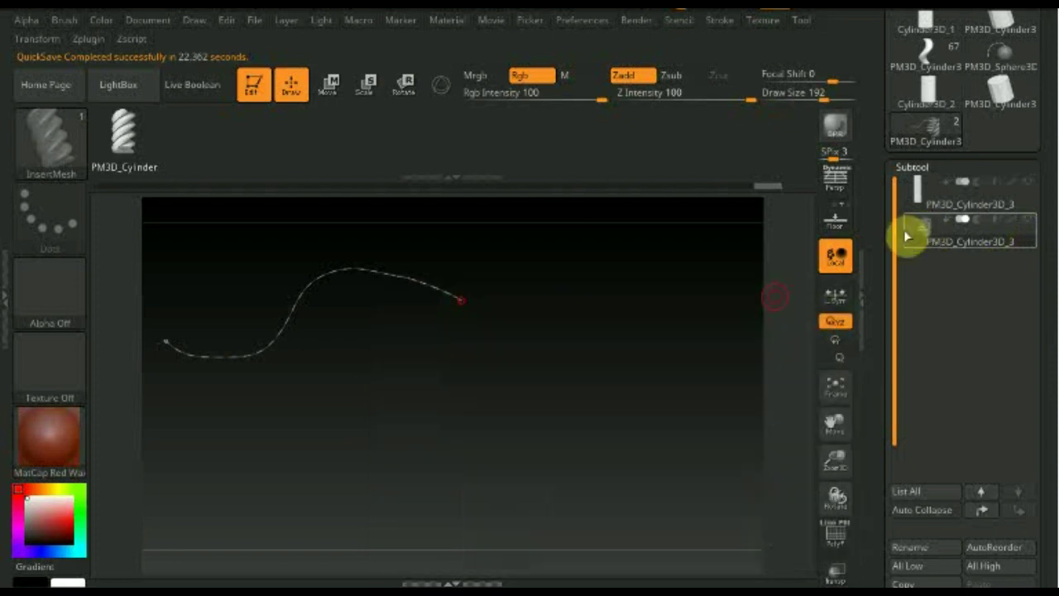
# Step: Draw a new rope curve, clear the mask, and reframe on the twisted mesh
pyautogui.click(562, 401)
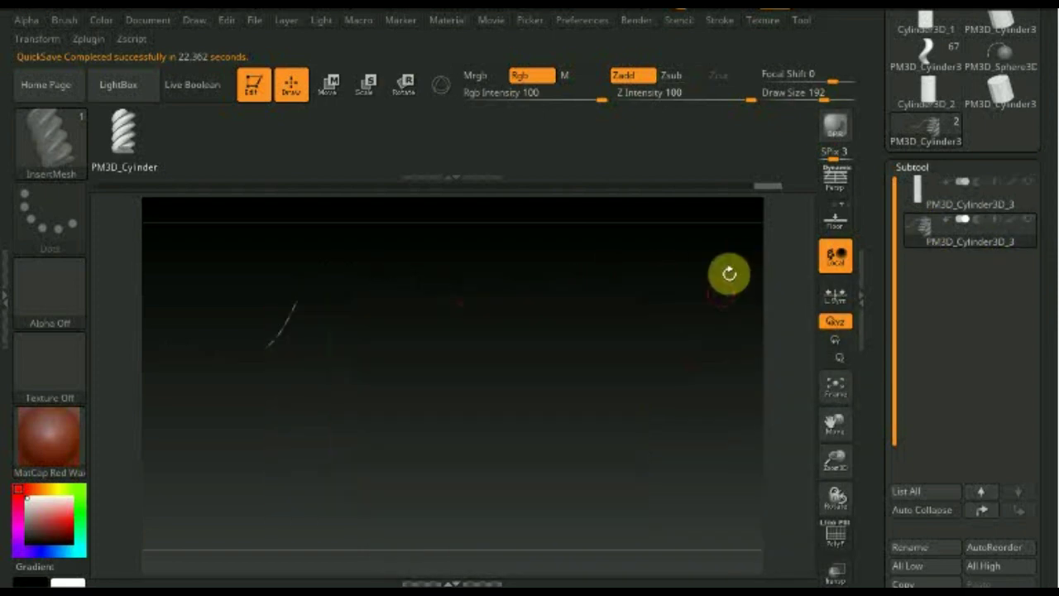
pyautogui.moveTo(354, 315); pyautogui.dragTo(185, 464)
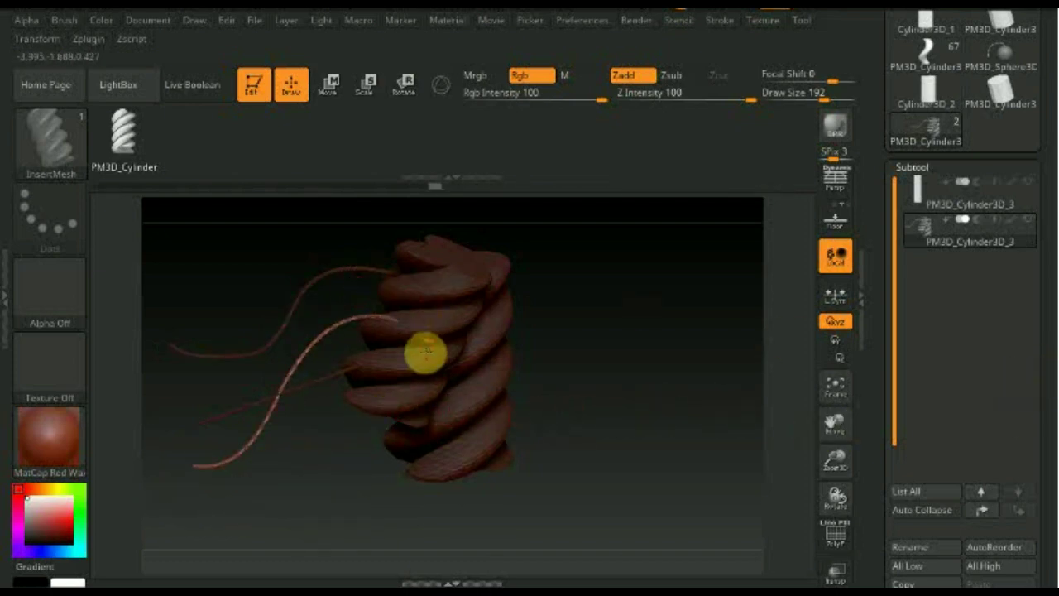
pyautogui.press('ctrl')
pyautogui.keyDown('ctrl'); pyautogui.moveTo(649, 418); pyautogui.dragTo(604, 319); pyautogui.keyUp('ctrl')
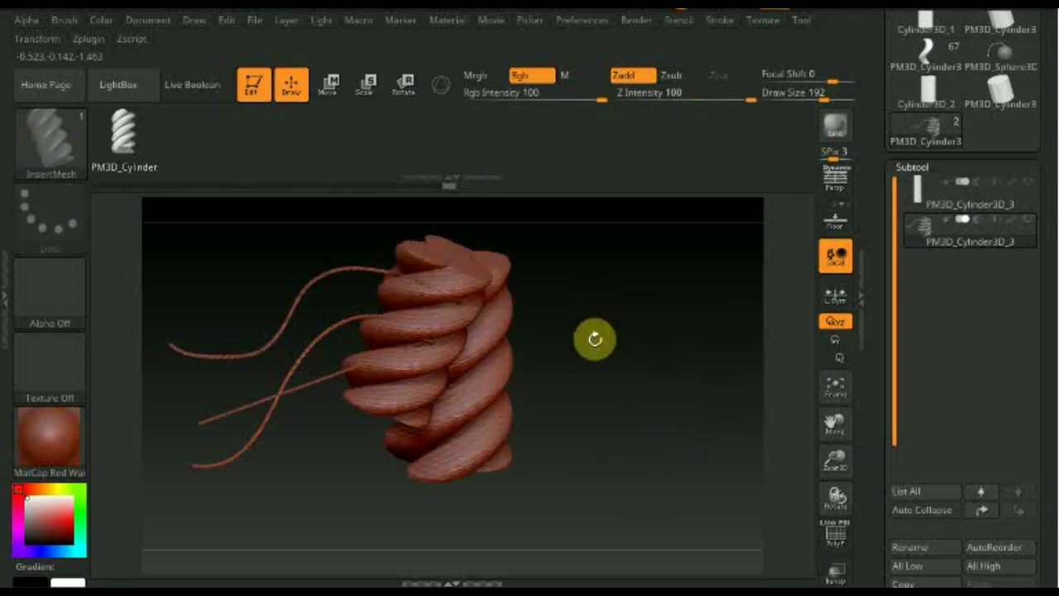
pyautogui.keyDown('alt'); pyautogui.moveTo(553, 394); pyautogui.dragTo(564, 356); pyautogui.keyUp('alt')
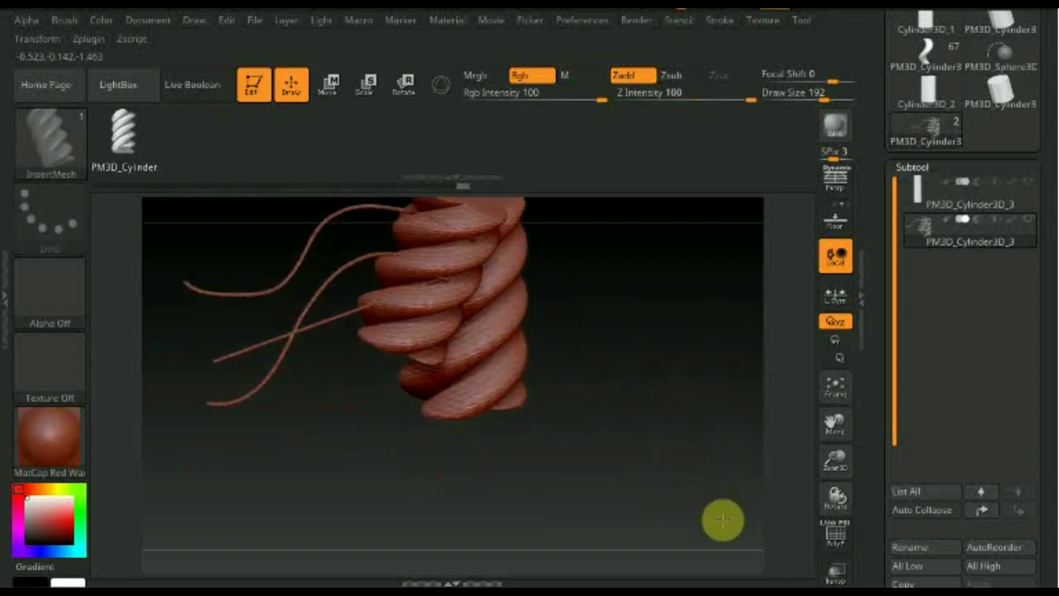
pyautogui.keyDown('alt'); pyautogui.moveTo(721, 520); pyautogui.dragTo(662, 437); pyautogui.keyUp('alt')
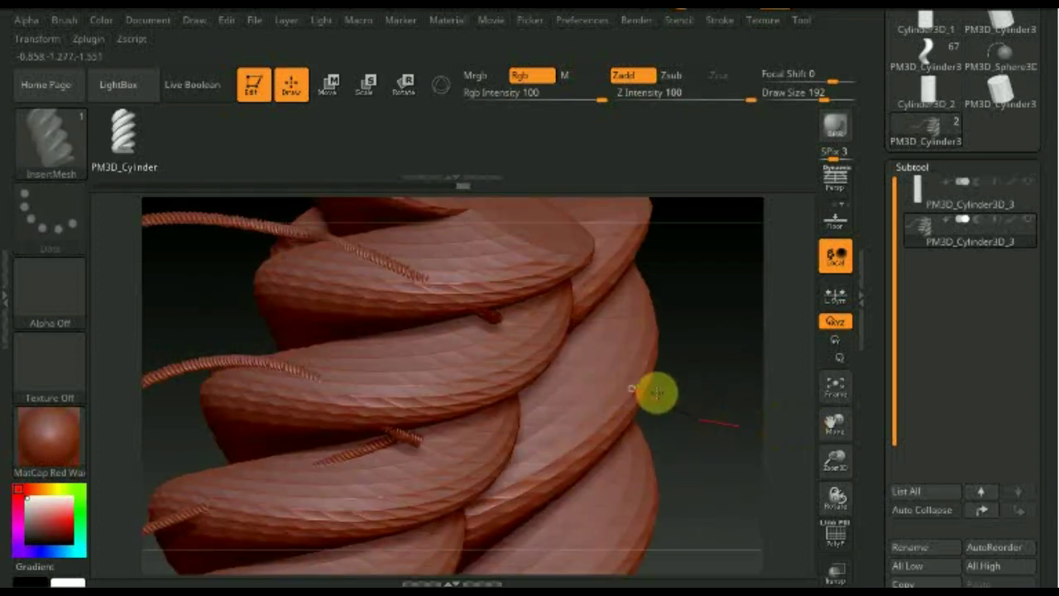
# Step: Try an extra rope tube on the right side, undo it, and rotate the view
pyautogui.moveTo(633, 389); pyautogui.dragTo(694, 360)
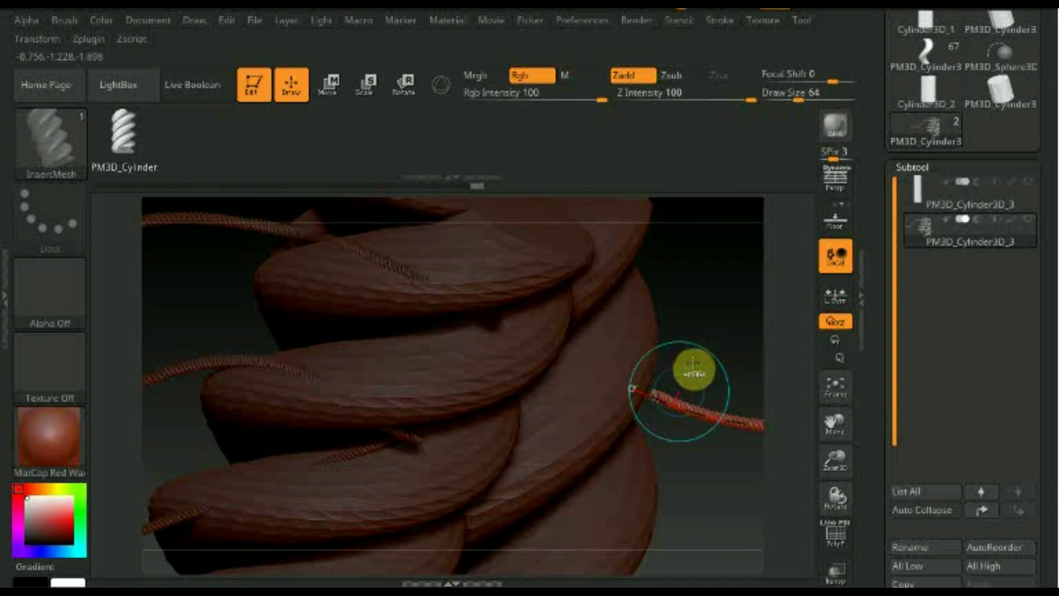
pyautogui.hotkey('ctrl', 'z')
pyautogui.moveTo(643, 390)
pyautogui.mouseDown()
pyautogui.moveTo(237, 414)
pyautogui.moveTo(495, 246)
pyautogui.mouseUp()
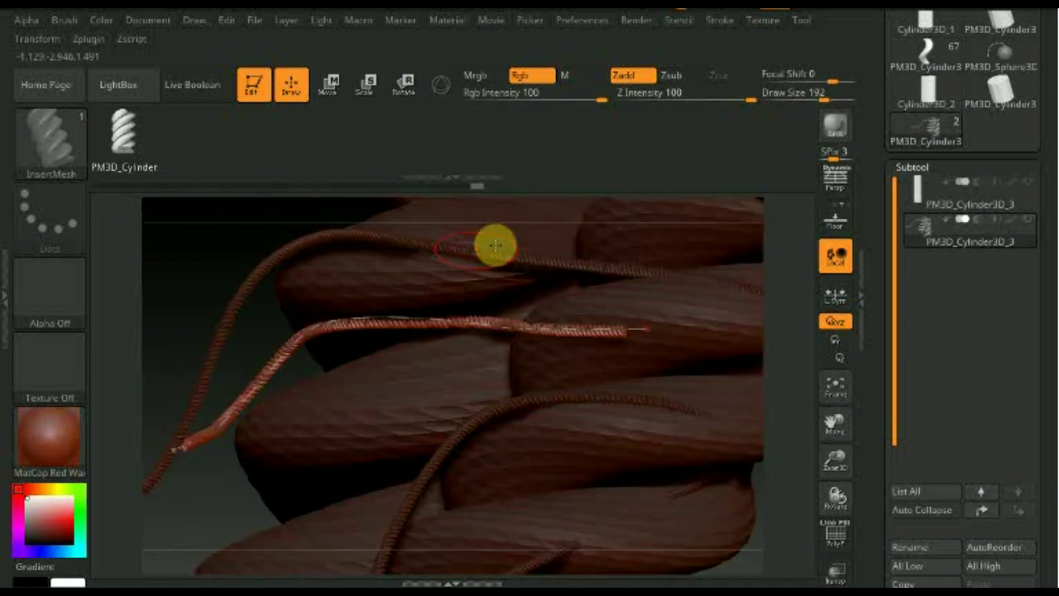
pyautogui.click(720, 30)
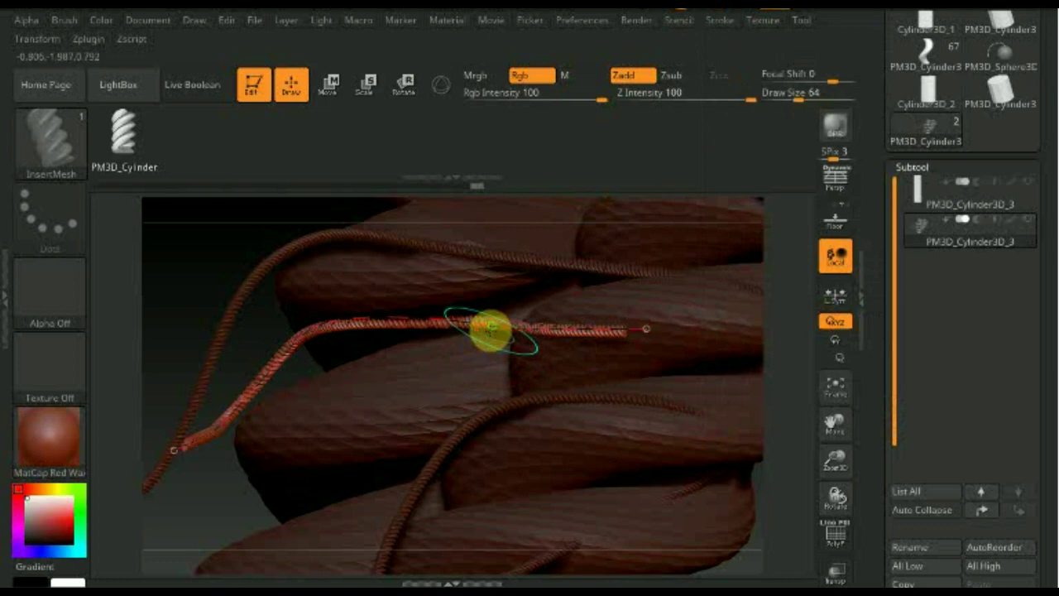
# Step: Raise Draw Size to 338 and regenerate the middle rope as a thicker twisted tube
pyautogui.click(741, 193)
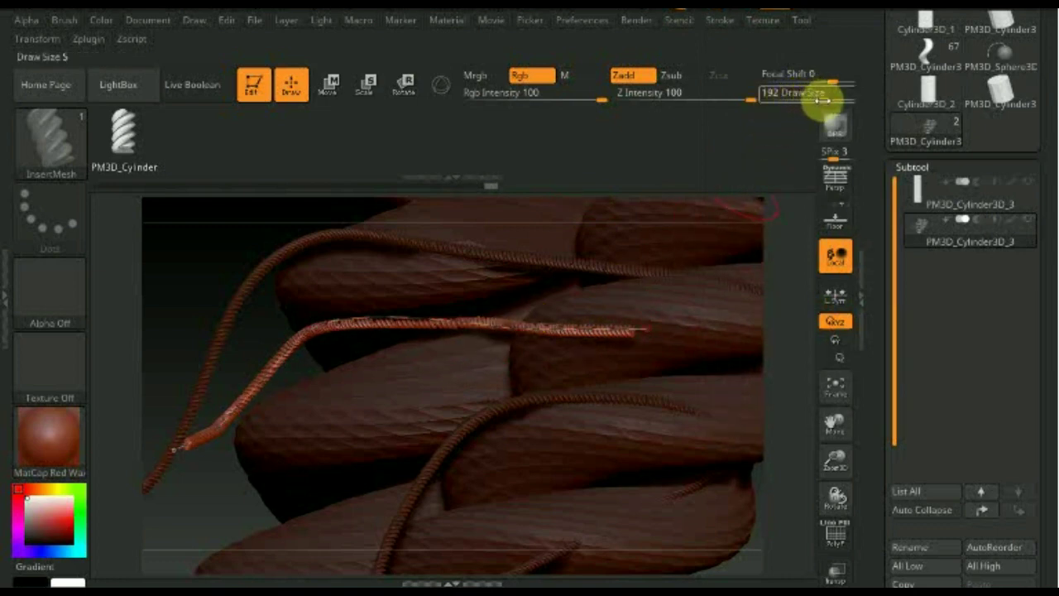
pyautogui.moveTo(838, 101); pyautogui.dragTo(852, 100)
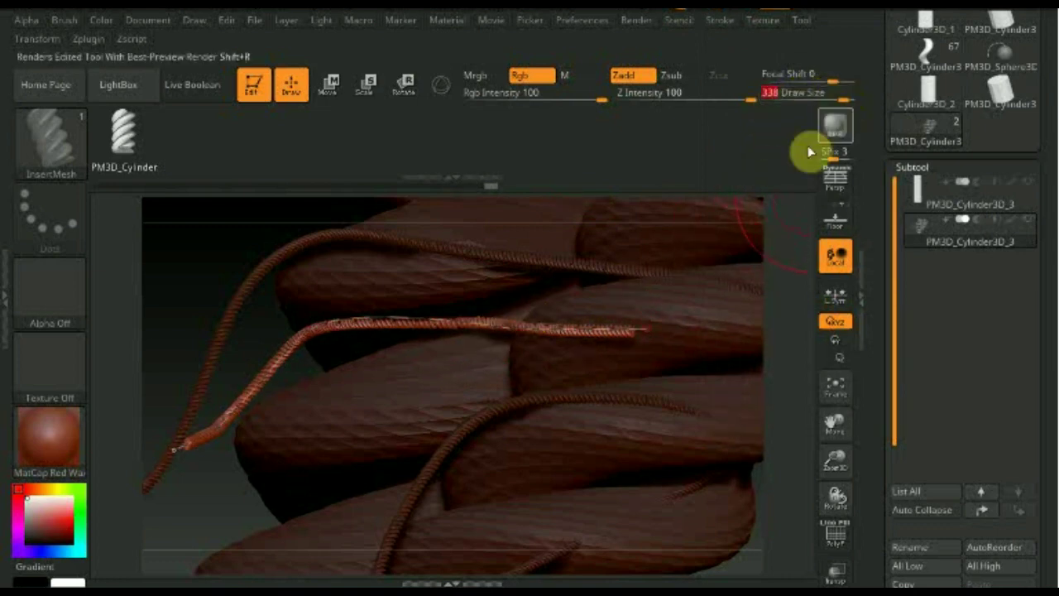
pyautogui.click(545, 331)
pyautogui.moveTo(638, 393); pyautogui.dragTo(520, 392)
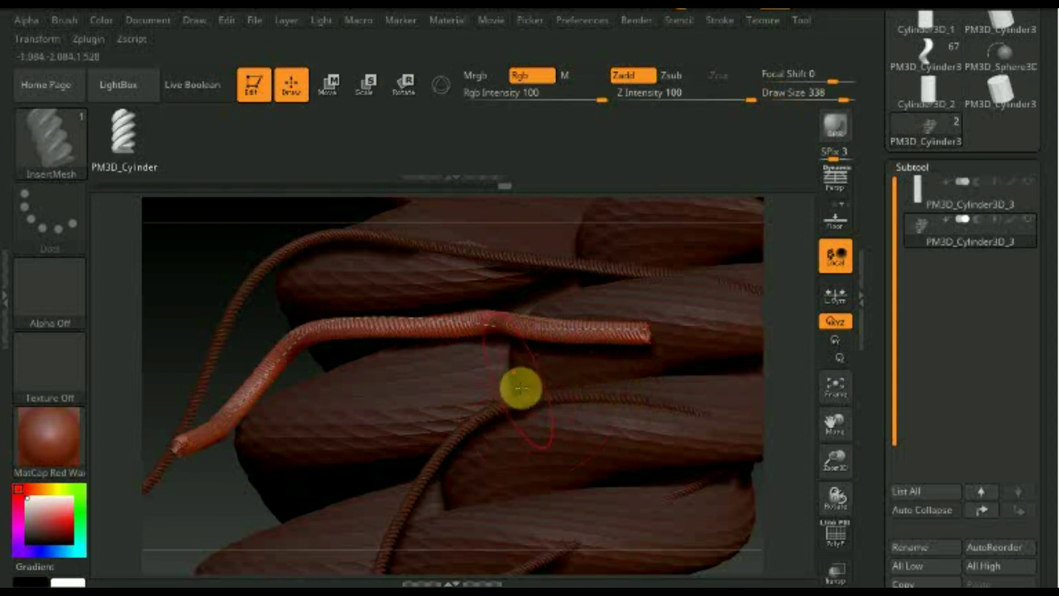